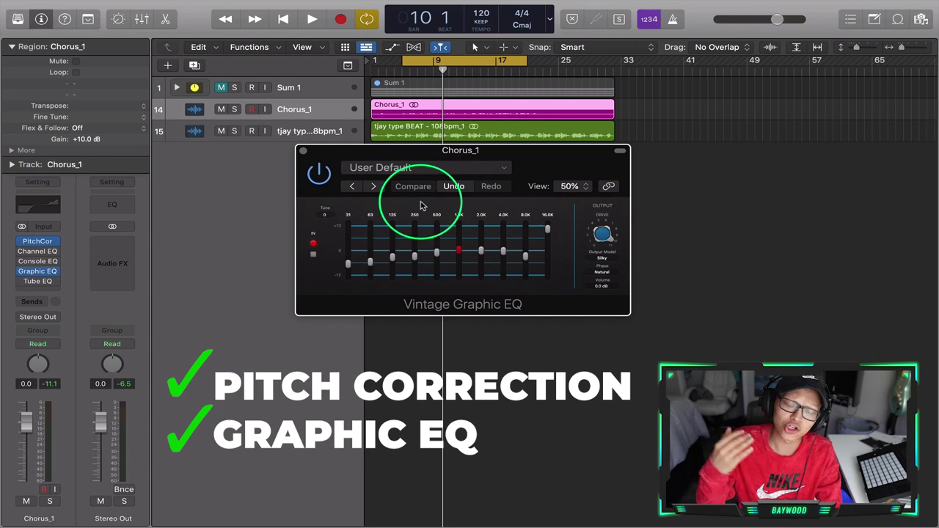
Step: Close the Vintage Graphic EQ and insert a stereo Compressor after the Tube EQ on the Chorus_1 channel
{"action": "left_click", "coordinate": [304, 152]}
{"action": "left_click", "coordinate": [38, 291]}
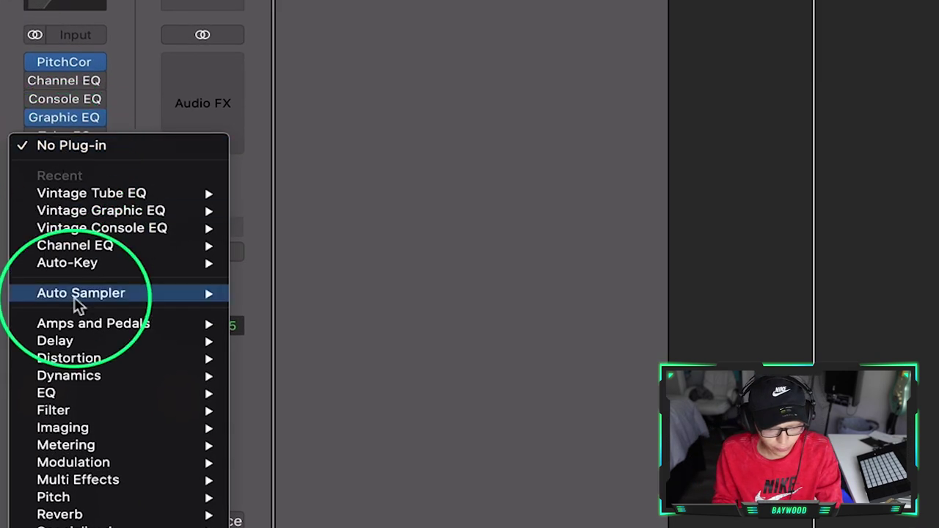
{"action": "mouse_move", "coordinate": [116, 383]}
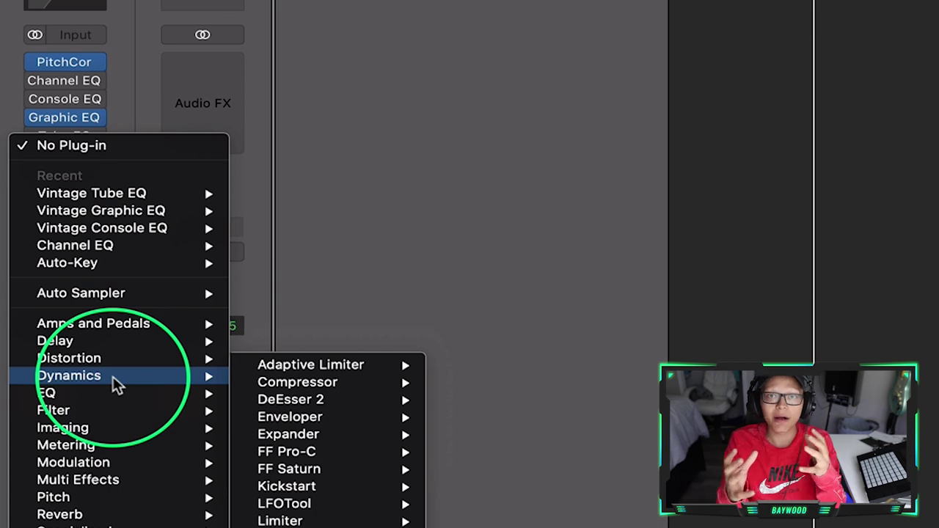
{"action": "mouse_move", "coordinate": [403, 382]}
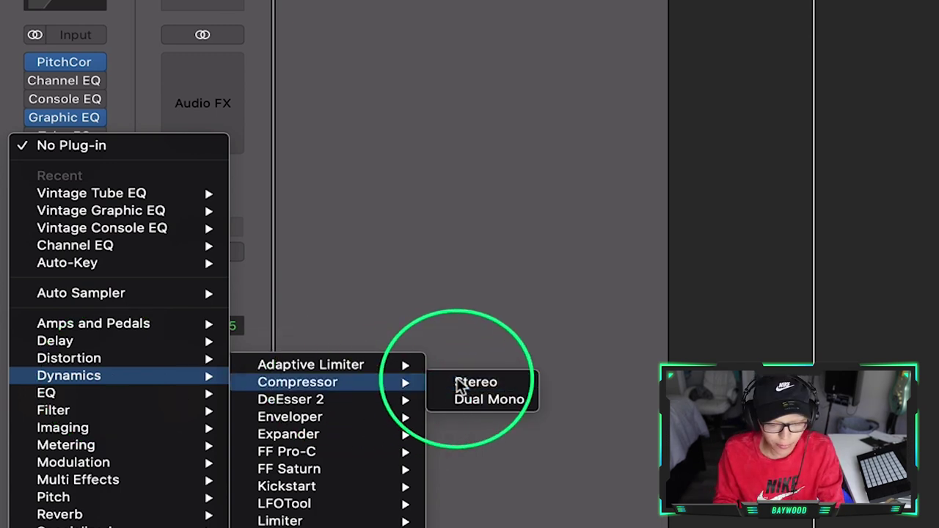
{"action": "left_click", "coordinate": [454, 384]}
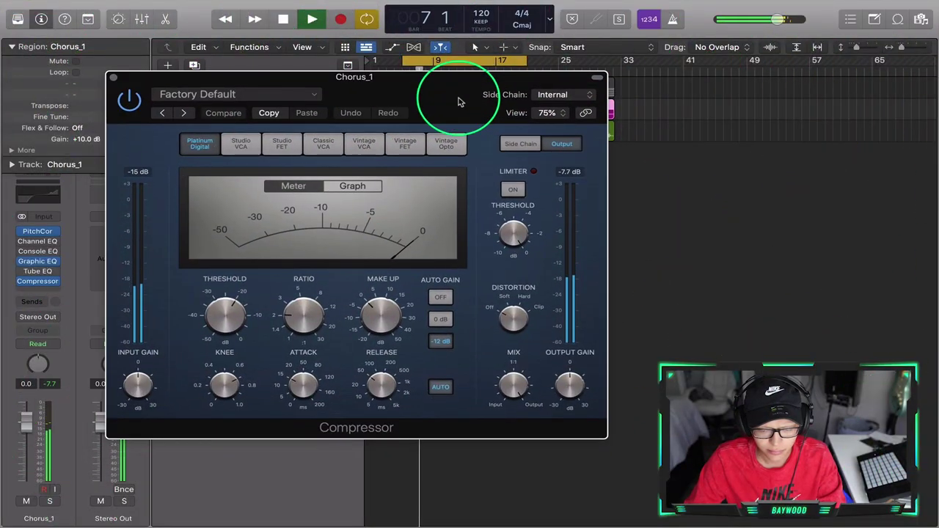
Step: Show the compressor's Graph display and browse the circuit models up to Vintage Opto, ending on Platinum Digital
{"action": "left_click", "coordinate": [349, 188]}
{"action": "left_click", "coordinate": [241, 144]}
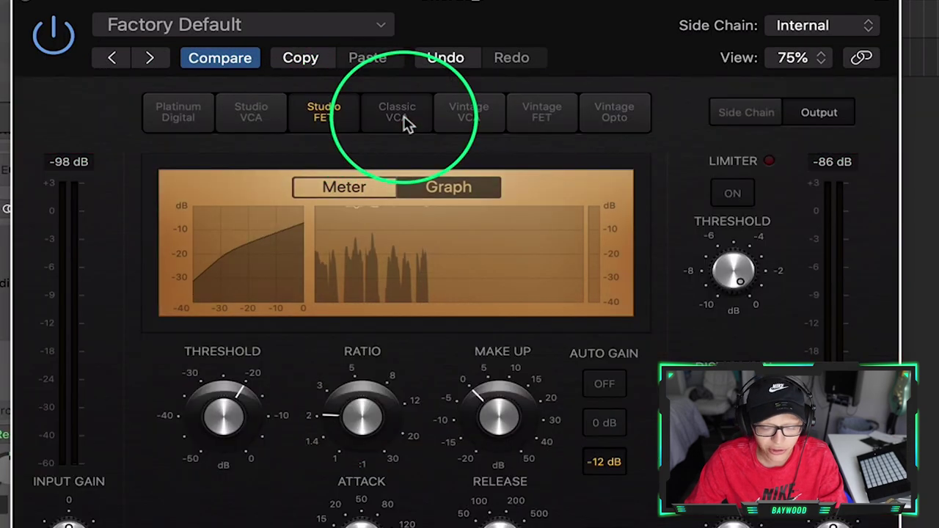
{"action": "left_click", "coordinate": [404, 123]}
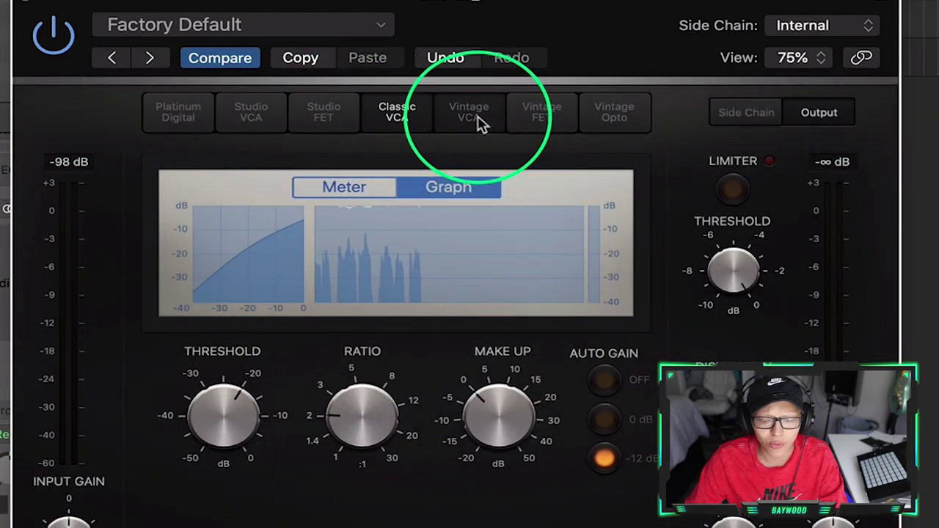
{"action": "left_click", "coordinate": [478, 122]}
{"action": "left_click", "coordinate": [539, 124]}
{"action": "left_click", "coordinate": [614, 120]}
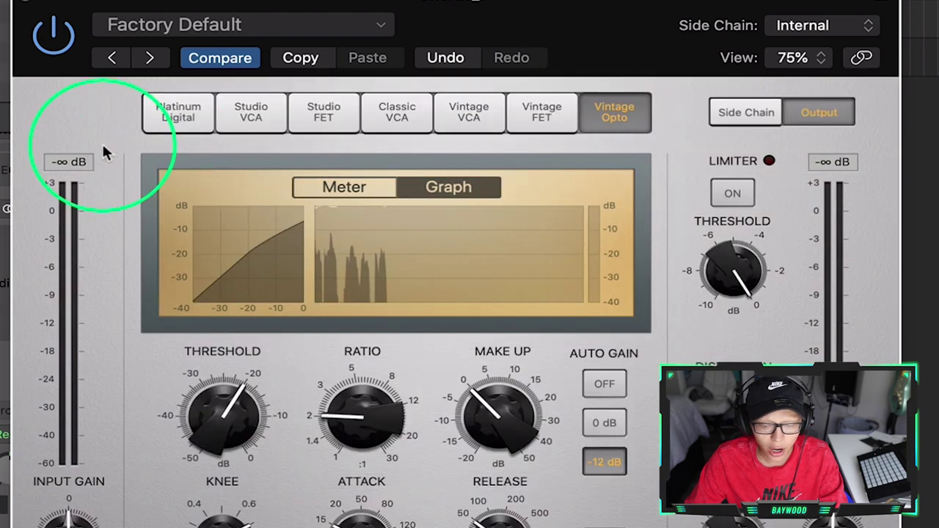
{"action": "left_click", "coordinate": [165, 121]}
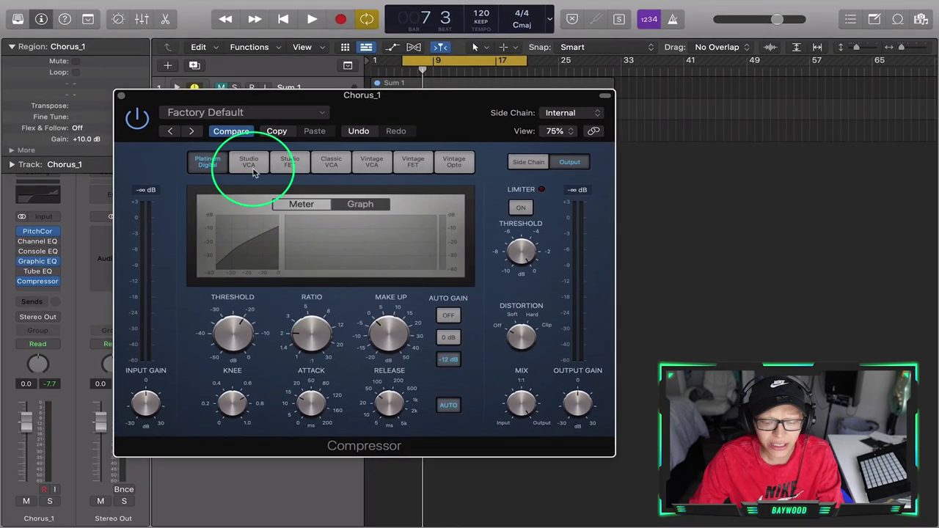
Step: Compare the Studio VCA, Studio FET, Classic VCA, Vintage VCA, Vintage FET and Vintage Opto compressor models
{"action": "left_click", "coordinate": [251, 165]}
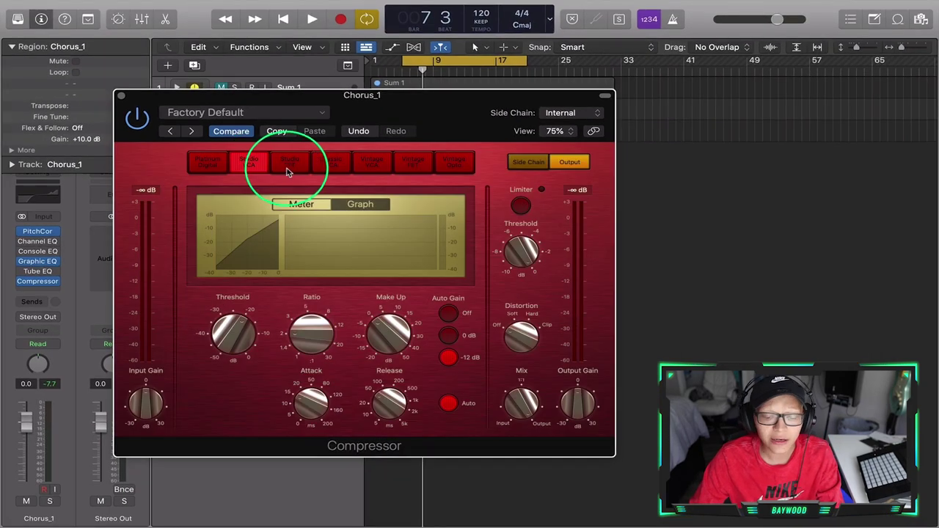
{"action": "left_click", "coordinate": [303, 171]}
{"action": "left_click", "coordinate": [331, 166]}
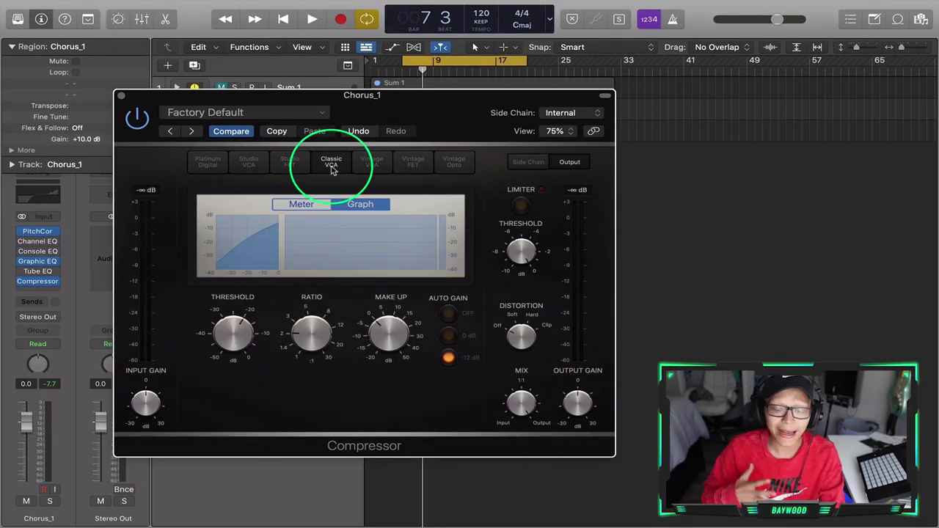
{"action": "left_click", "coordinate": [376, 165]}
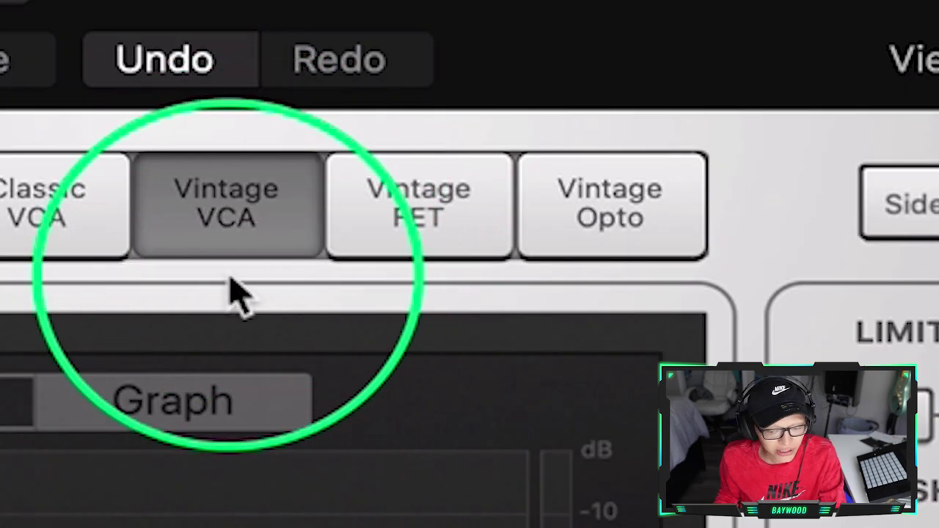
{"action": "left_click", "coordinate": [377, 252]}
{"action": "left_click", "coordinate": [526, 250]}
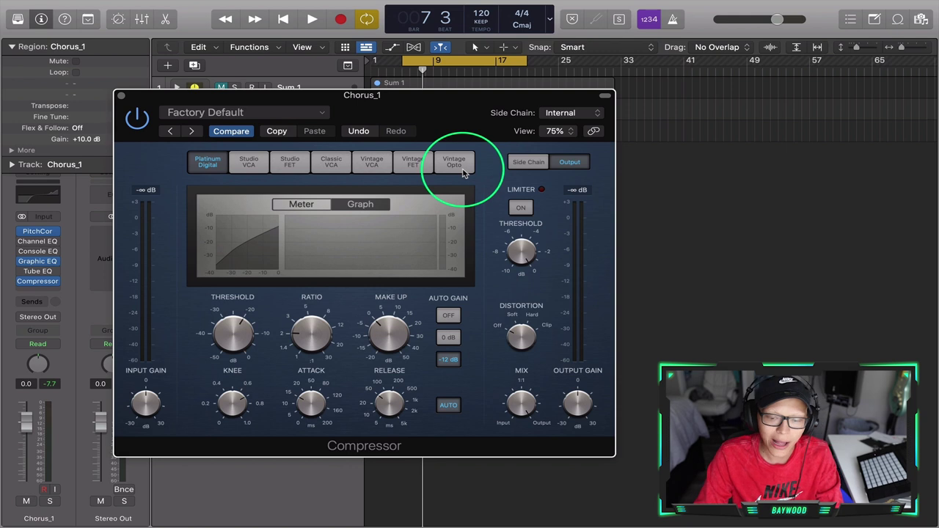
Step: Try the compressor's ratio at 28:1, then bring it down to 3.2:1
{"action": "left_click_drag", "start_coordinate": [440, 120], "coordinate": [470, 132]}
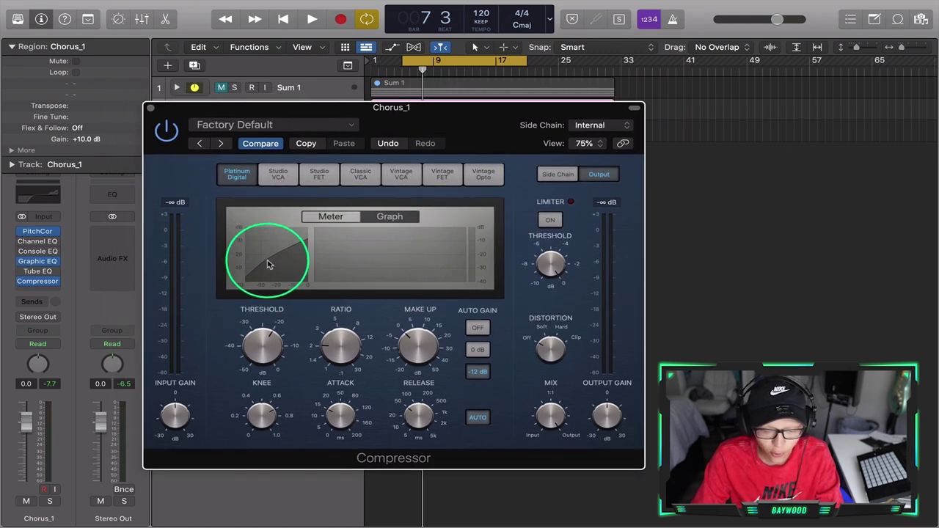
{"action": "left_click_drag", "start_coordinate": [459, 160], "coordinate": [483, 119]}
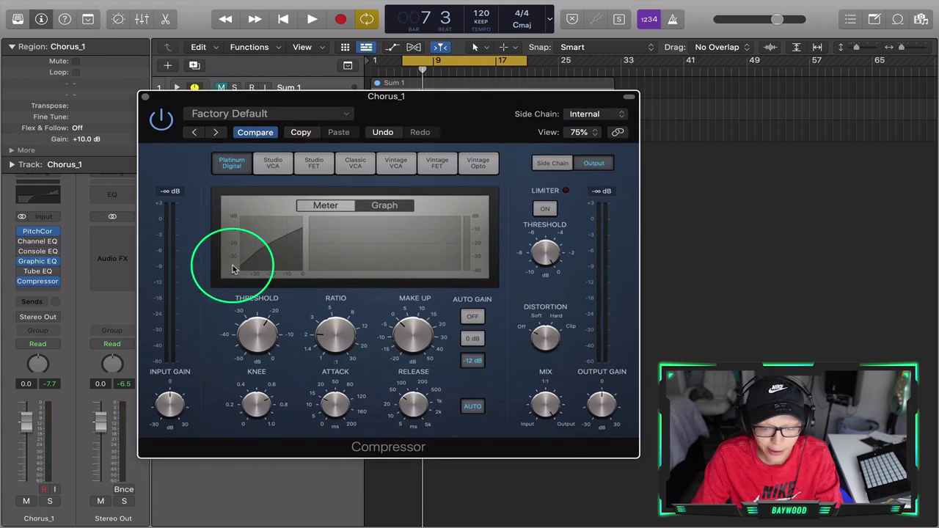
{"action": "mouse_move", "coordinate": [355, 338]}
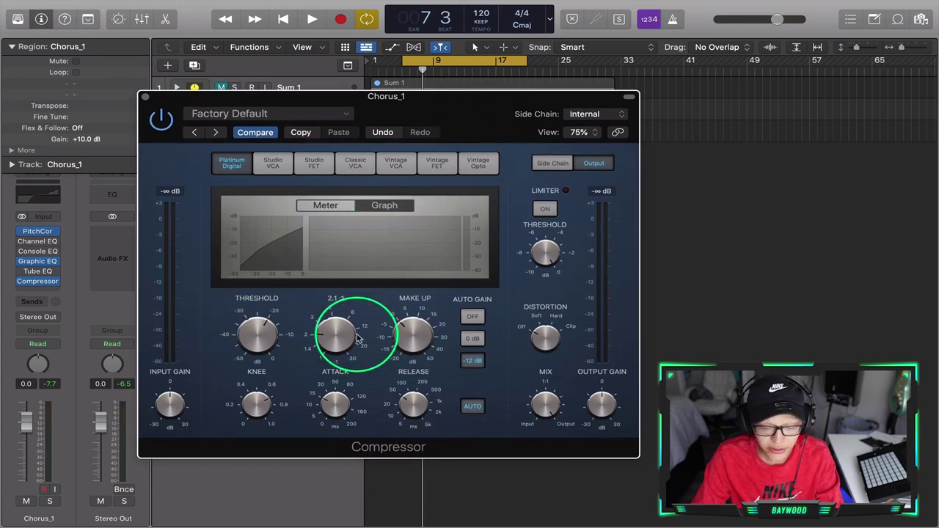
{"action": "left_click_drag", "start_coordinate": [411, 340], "coordinate": [435, 177]}
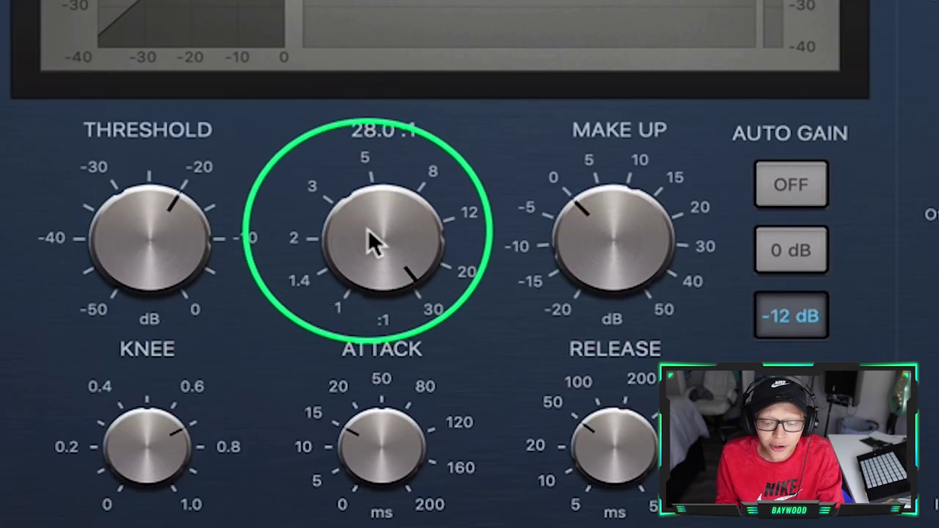
{"action": "left_click_drag", "start_coordinate": [332, 336], "coordinate": [339, 310]}
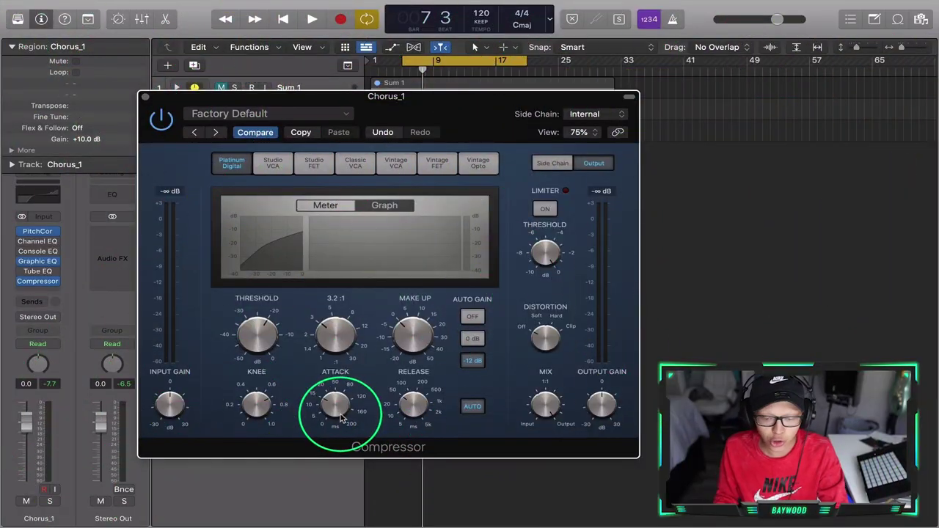
Step: Raise the compressor's ratio to about 12:1 during playback and check it in the Meter and Graph displays
{"action": "left_click_drag", "start_coordinate": [399, 98], "coordinate": [411, 81]}
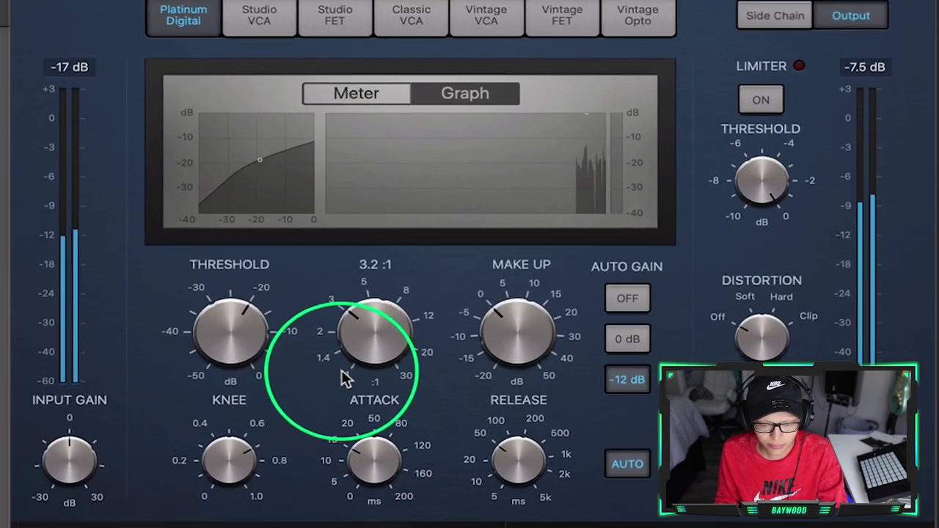
{"action": "left_click_drag", "start_coordinate": [333, 360], "coordinate": [394, 260]}
{"action": "left_click", "coordinate": [375, 76]}
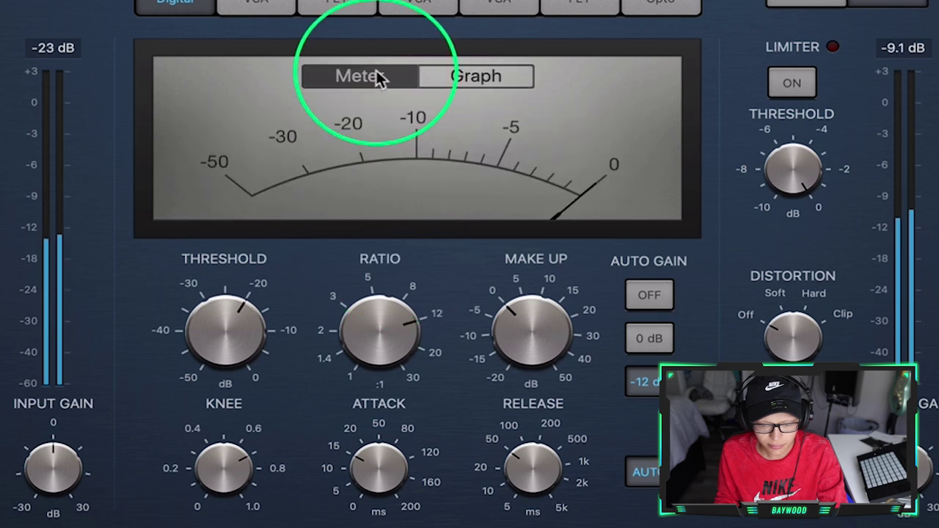
{"action": "left_click", "coordinate": [465, 75]}
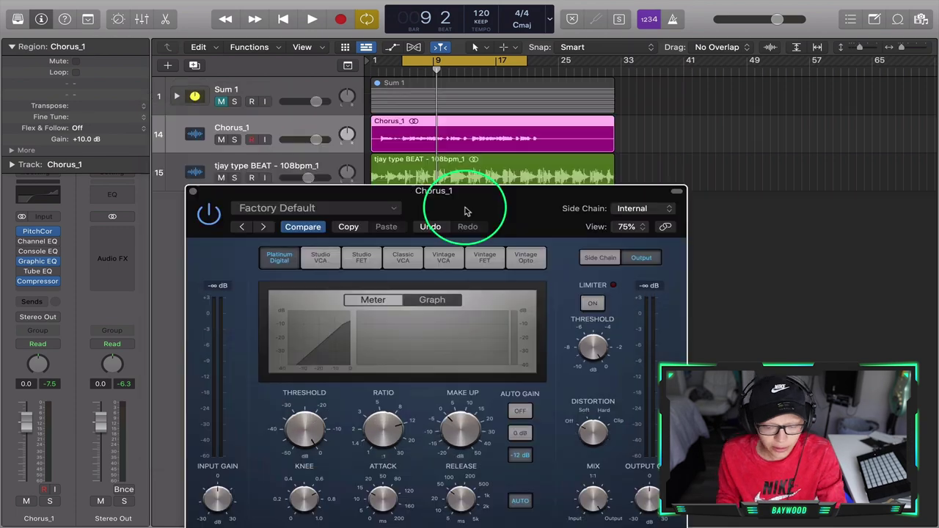
Step: Insert a stereo Level Meter in the first effects slot of the Chorus_1 channel, before the pitch correction
{"action": "left_click_drag", "start_coordinate": [465, 210], "coordinate": [460, 201]}
{"action": "left_click", "coordinate": [40, 226]}
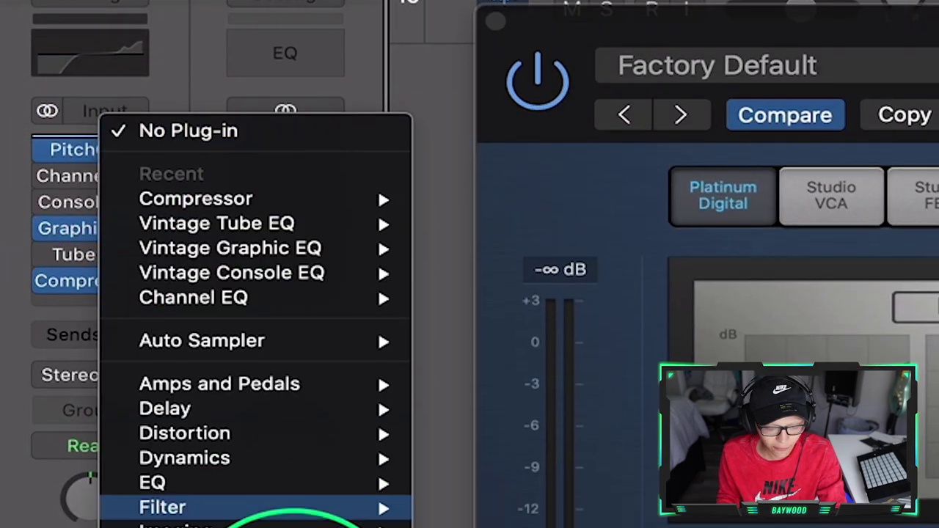
{"action": "mouse_move", "coordinate": [322, 338]}
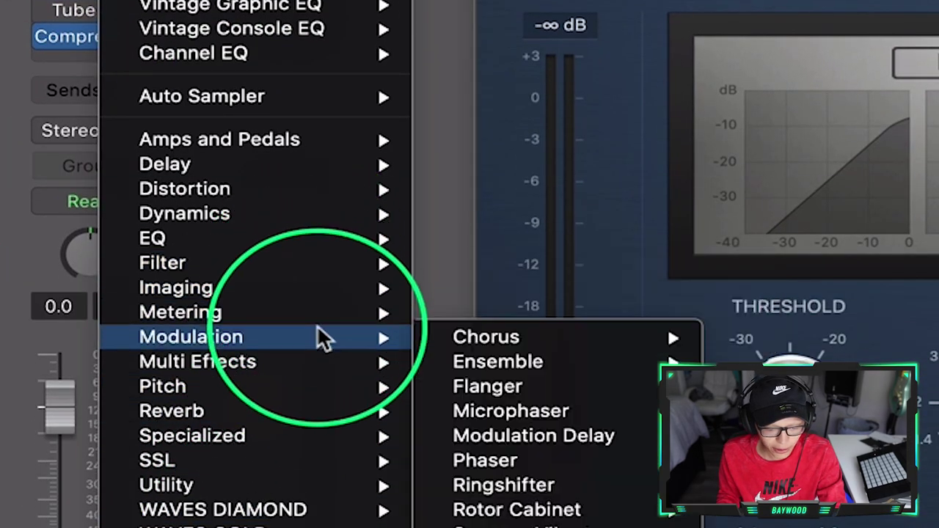
{"action": "mouse_move", "coordinate": [318, 312]}
{"action": "mouse_move", "coordinate": [495, 329]}
{"action": "left_click", "coordinate": [750, 334]}
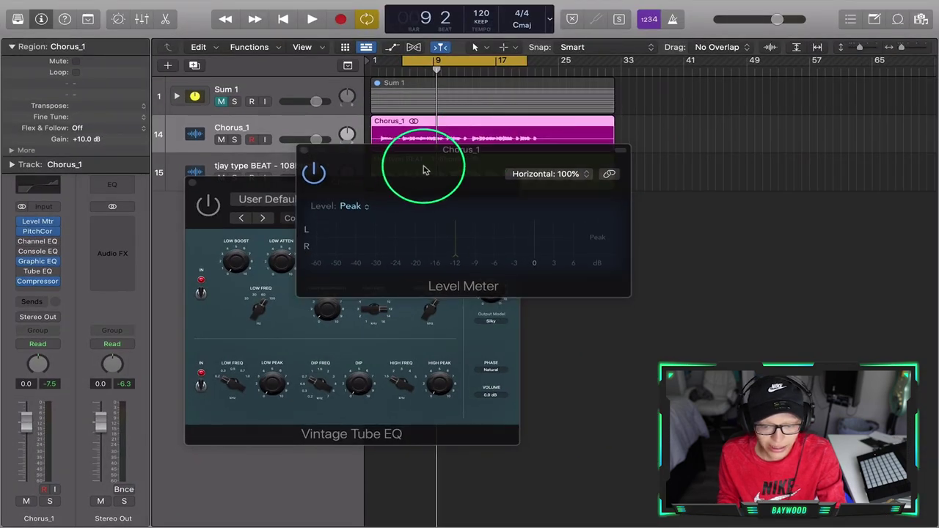
Step: Set the Level Meter to RMS and arrange it beside the compressor to read the chorus level during playback
{"action": "left_click_drag", "start_coordinate": [489, 108], "coordinate": [212, 52]}
{"action": "left_click", "coordinate": [148, 89]}
{"action": "left_click", "coordinate": [152, 101]}
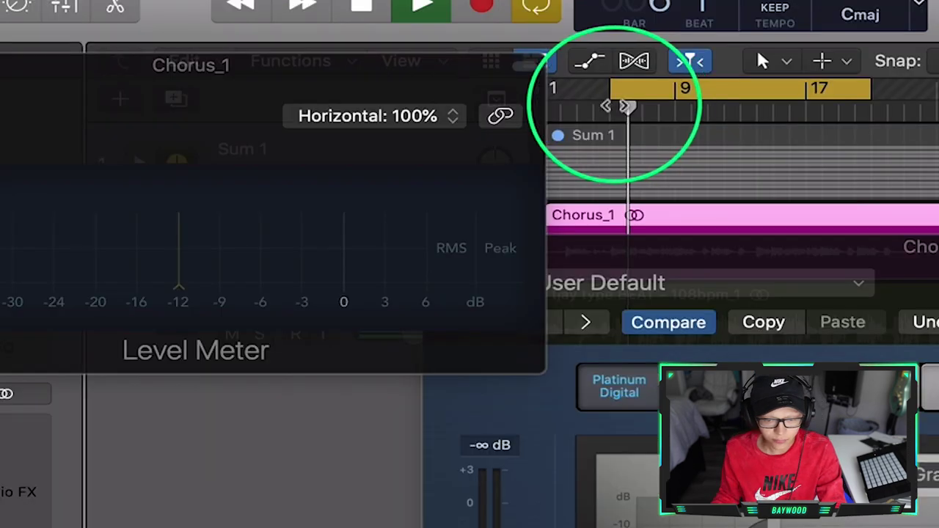
{"action": "mouse_move", "coordinate": [190, 48]}
{"action": "left_mouse_down"}
{"action": "mouse_move", "coordinate": [249, 60]}
{"action": "mouse_move", "coordinate": [284, 54]}
{"action": "left_mouse_up"}
{"action": "left_click_drag", "start_coordinate": [287, 145], "coordinate": [267, 145]}
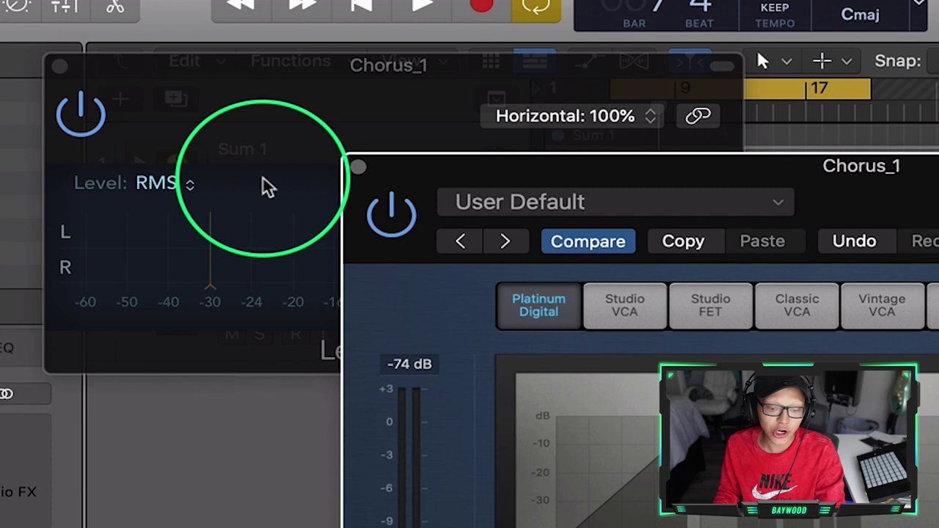
{"action": "left_click", "coordinate": [266, 184]}
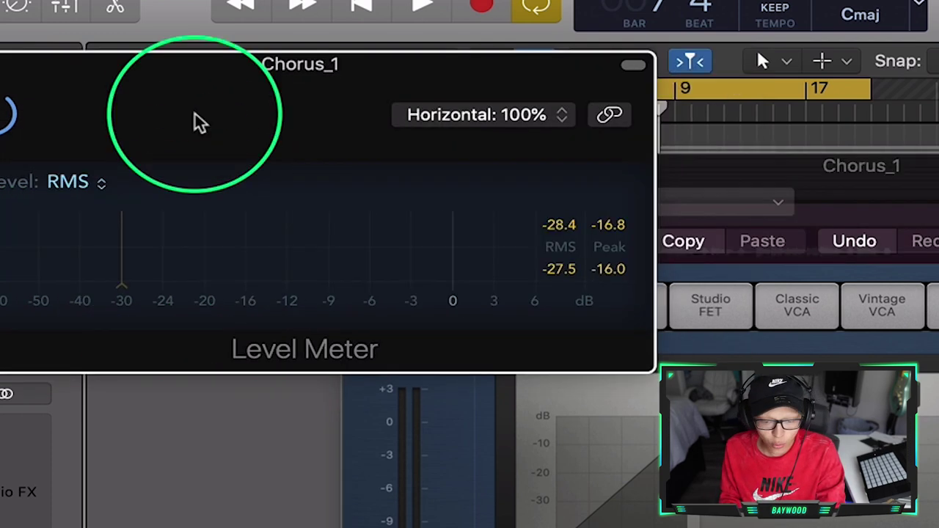
Step: Move the Level Meter's marker to -20 dB and back to -30 dB, and close both plug-in windows
{"action": "left_click_drag", "start_coordinate": [134, 305], "coordinate": [204, 284]}
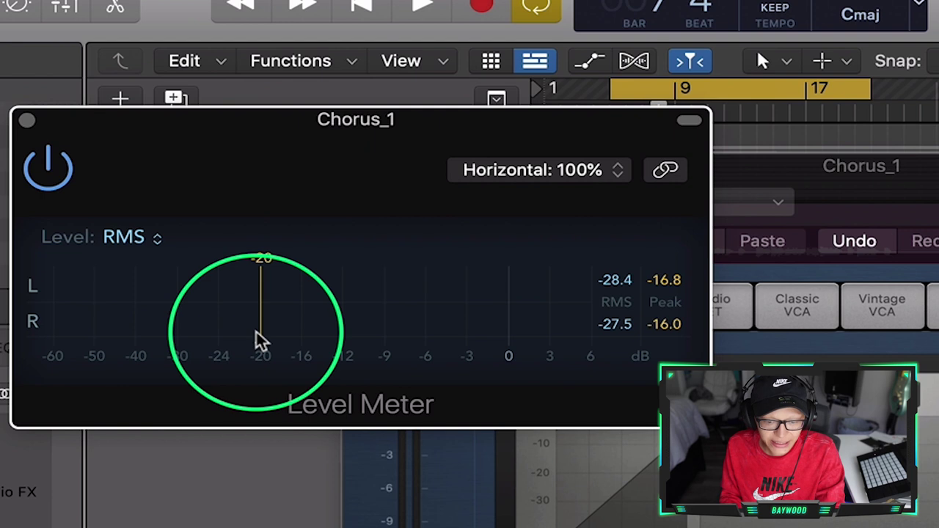
{"action": "left_click_drag", "start_coordinate": [261, 339], "coordinate": [176, 354]}
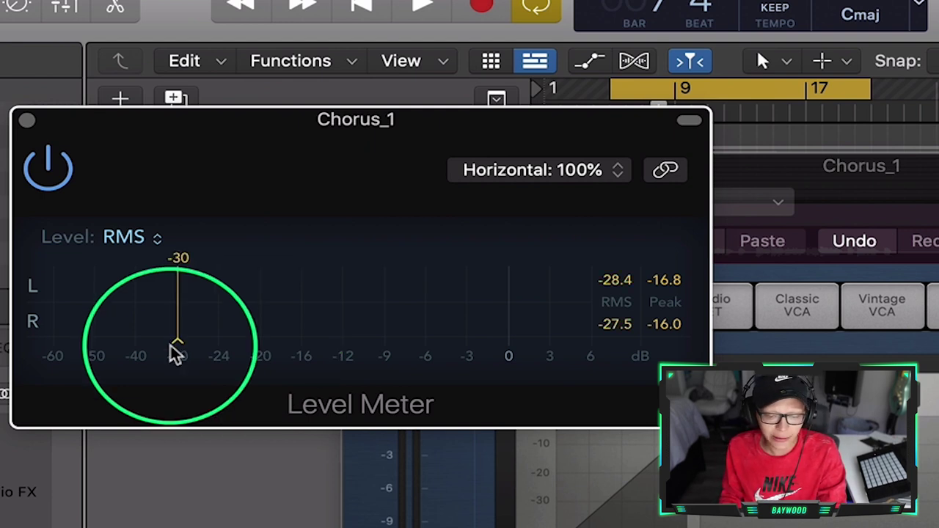
{"action": "mouse_move", "coordinate": [176, 355]}
{"action": "left_mouse_down"}
{"action": "mouse_move", "coordinate": [259, 348]}
{"action": "mouse_move", "coordinate": [174, 351]}
{"action": "left_mouse_up"}
{"action": "left_click", "coordinate": [27, 120]}
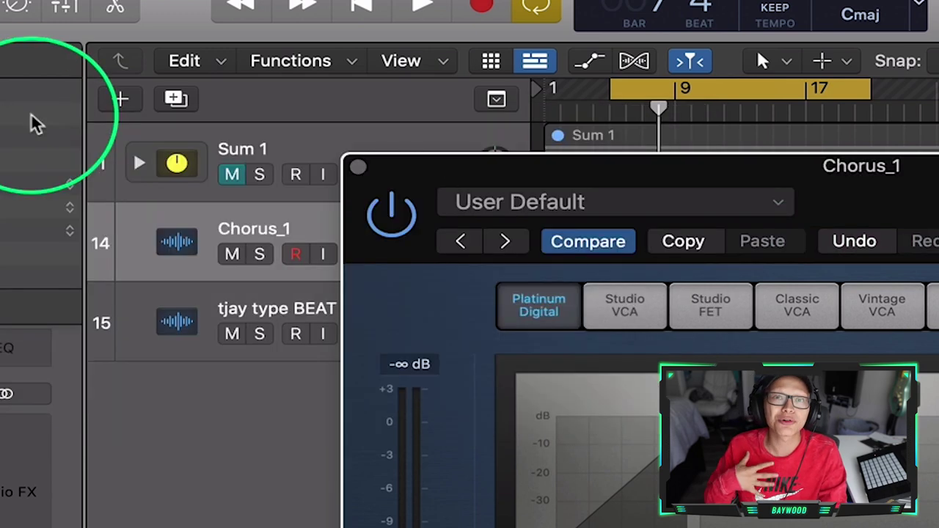
{"action": "left_click", "coordinate": [357, 166]}
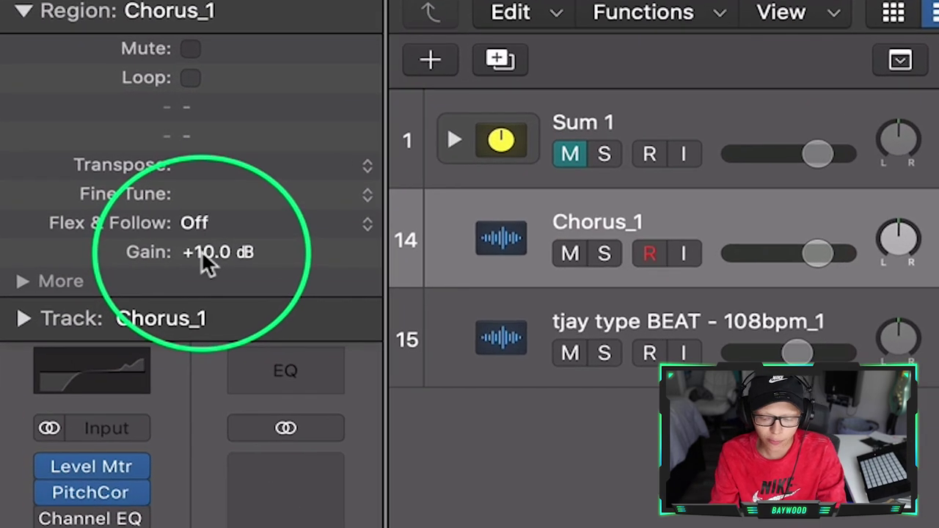
Step: Set the Chorus_1 region's gain to +20 dB and adjust the beat track's volume during playback
{"action": "double_click", "coordinate": [207, 253]}
{"action": "type", "text": "20"}
{"action": "key", "text": "Return"}
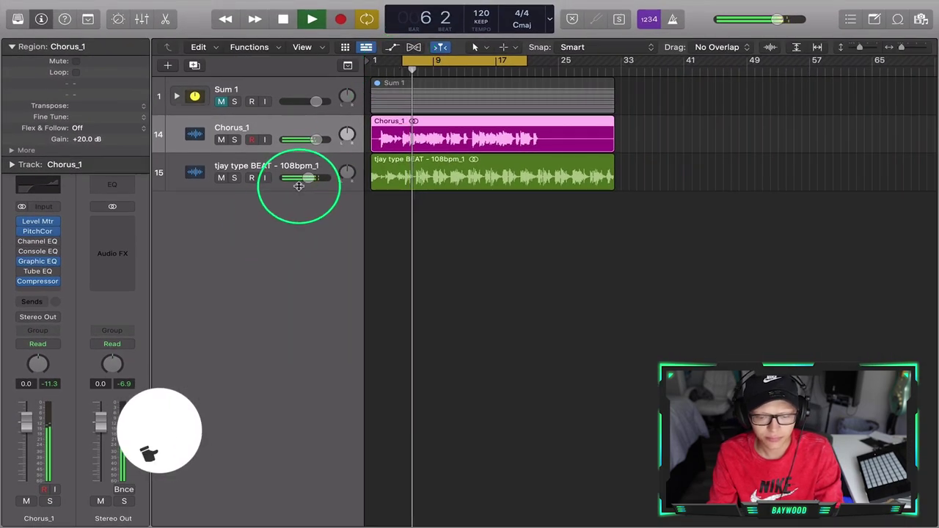
{"action": "left_click_drag", "start_coordinate": [305, 179], "coordinate": [320, 181]}
{"action": "key", "text": "space"}
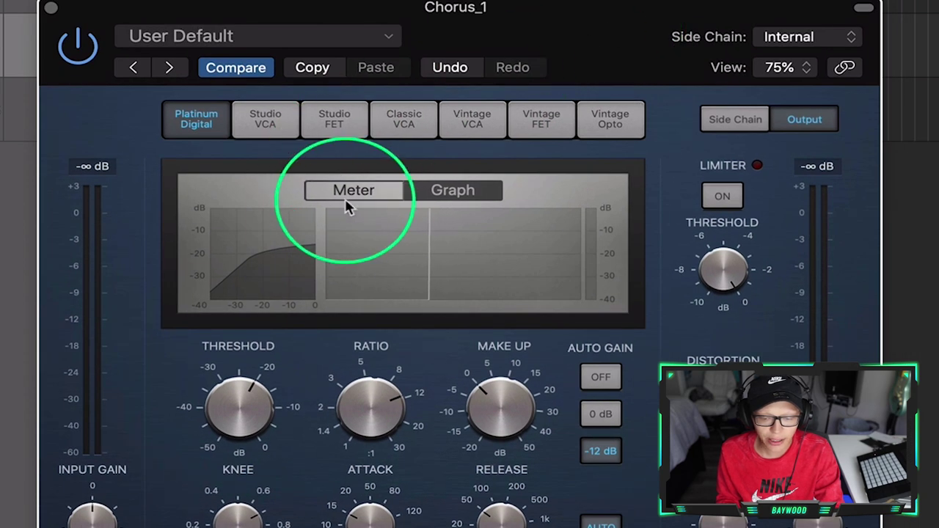
Step: Switch the compressor to the Meter display and turn Auto Gain off while the chorus plays
{"action": "left_click", "coordinate": [349, 192]}
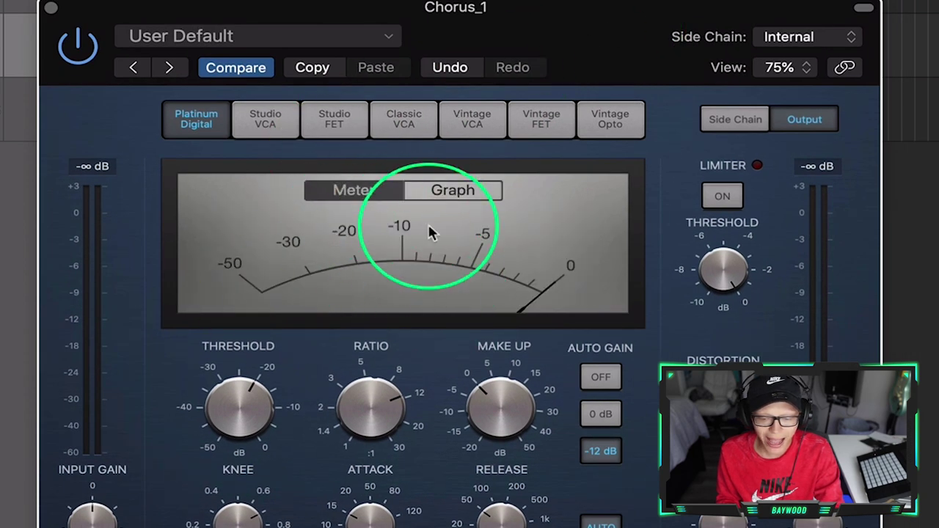
{"action": "left_click", "coordinate": [401, 0]}
{"action": "key", "text": "space"}
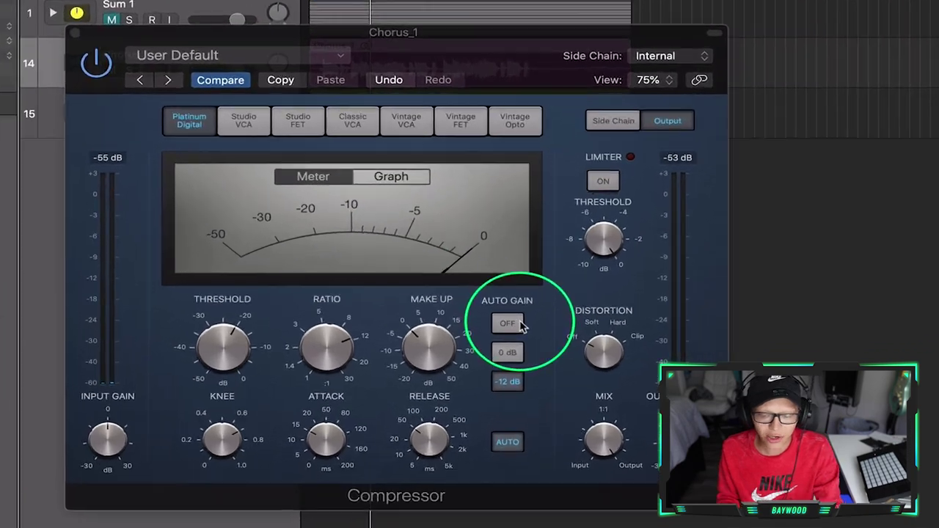
{"action": "left_click", "coordinate": [521, 331]}
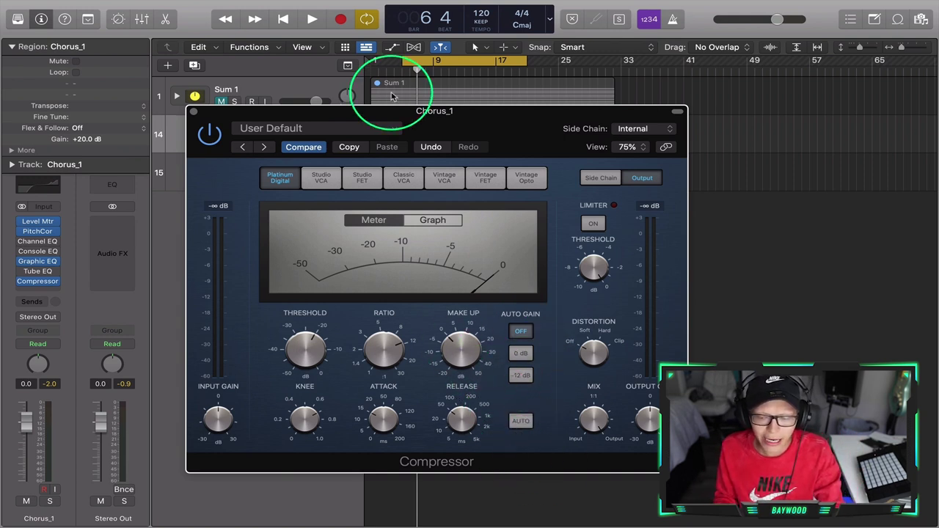
Step: Set the compressor's threshold to -26.5 dB and ratio to about 8:1 during playback, using the Graph display
{"action": "left_click_drag", "start_coordinate": [463, 120], "coordinate": [445, 149]}
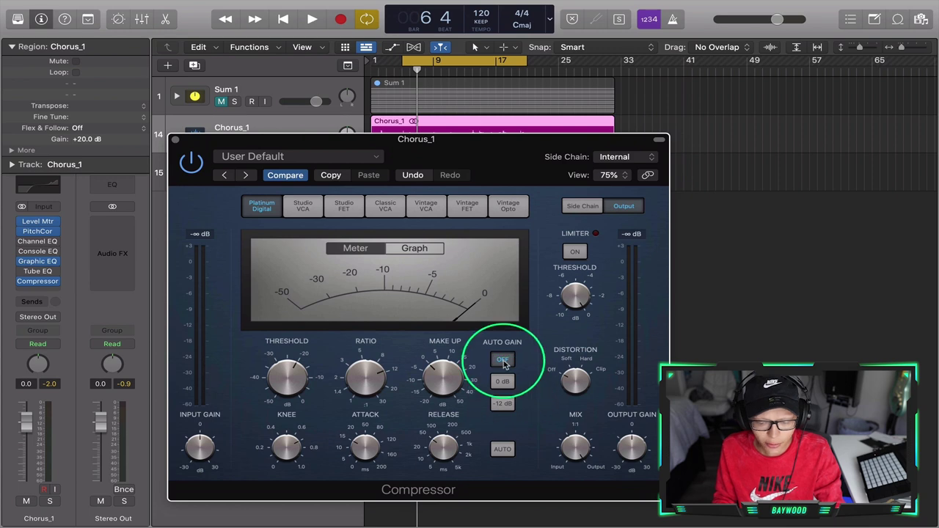
{"action": "left_click_drag", "start_coordinate": [511, 157], "coordinate": [520, 174]}
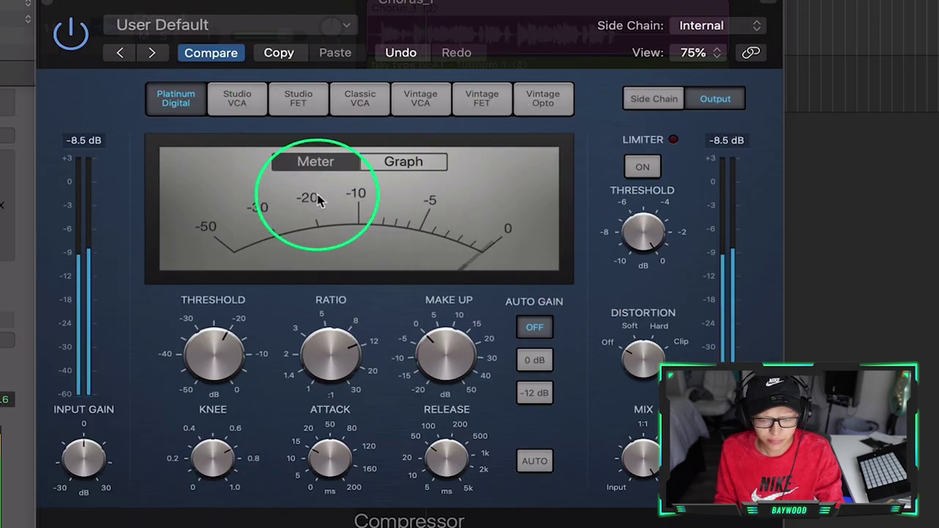
{"action": "mouse_move", "coordinate": [334, 349]}
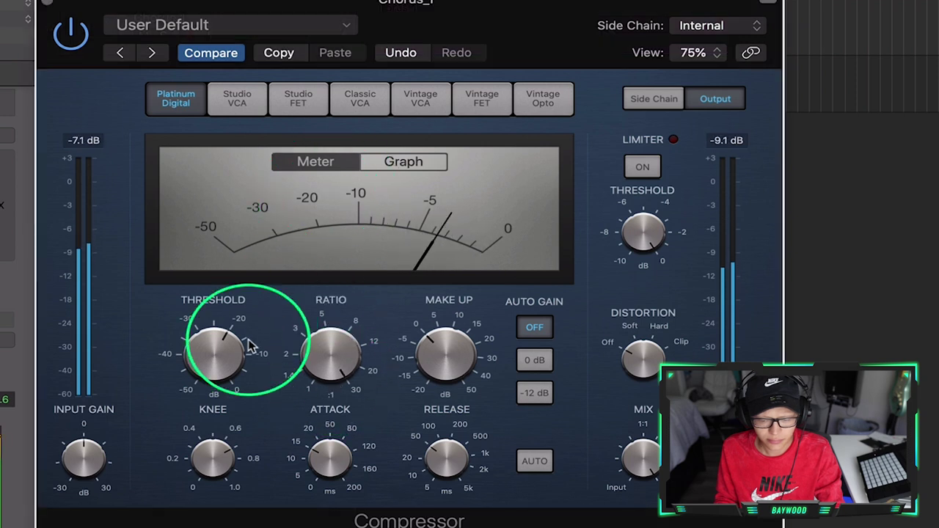
{"action": "left_click", "coordinate": [383, 163]}
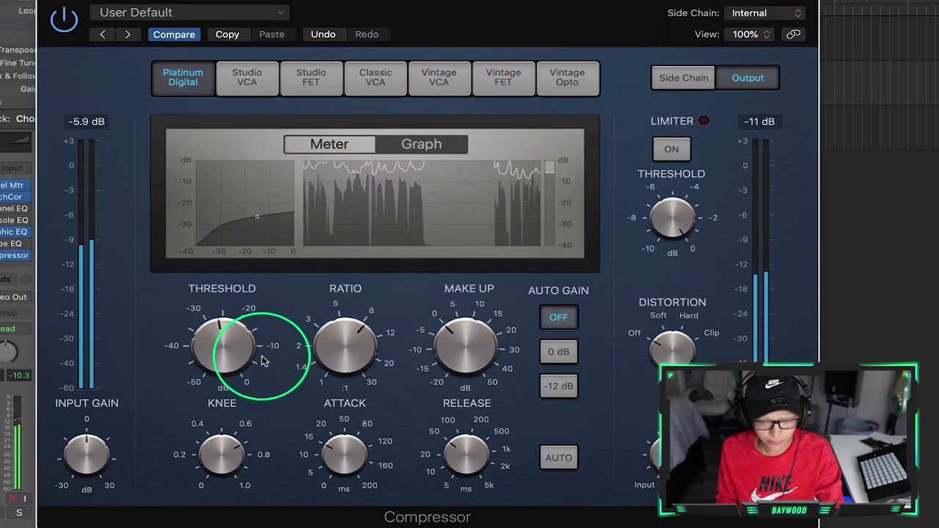
{"action": "mouse_move", "coordinate": [265, 361]}
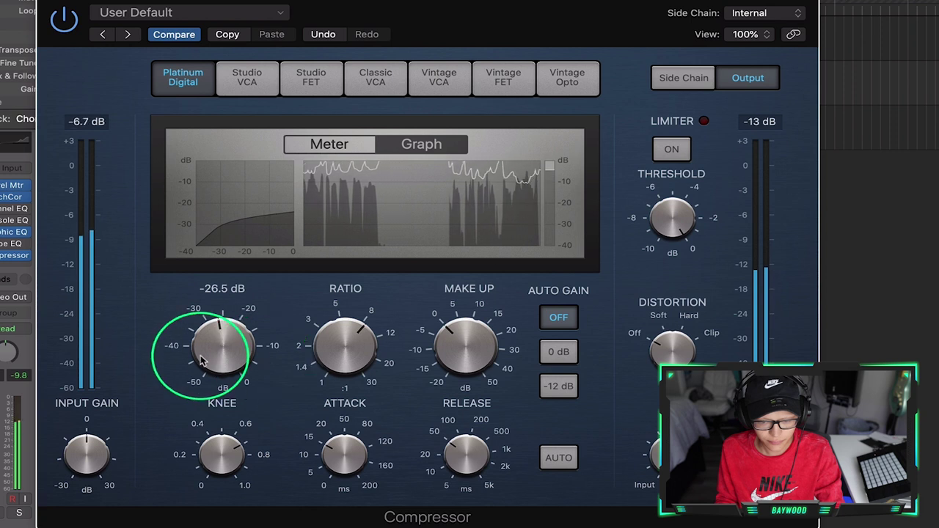
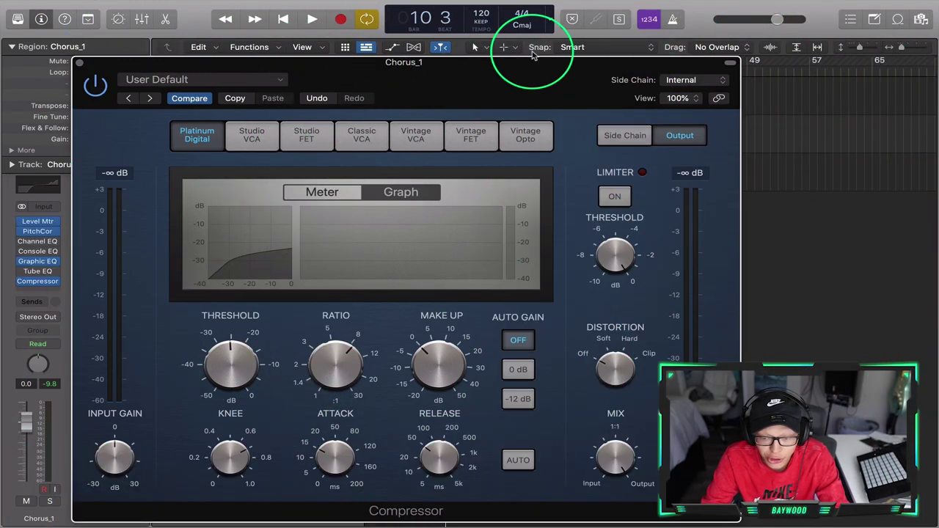
Step: Turn on the compressor's automatic release and sweep the attack between fast and slow times during playback, leaving it at 200 ms
{"action": "left_click_drag", "start_coordinate": [524, 90], "coordinate": [527, 77]}
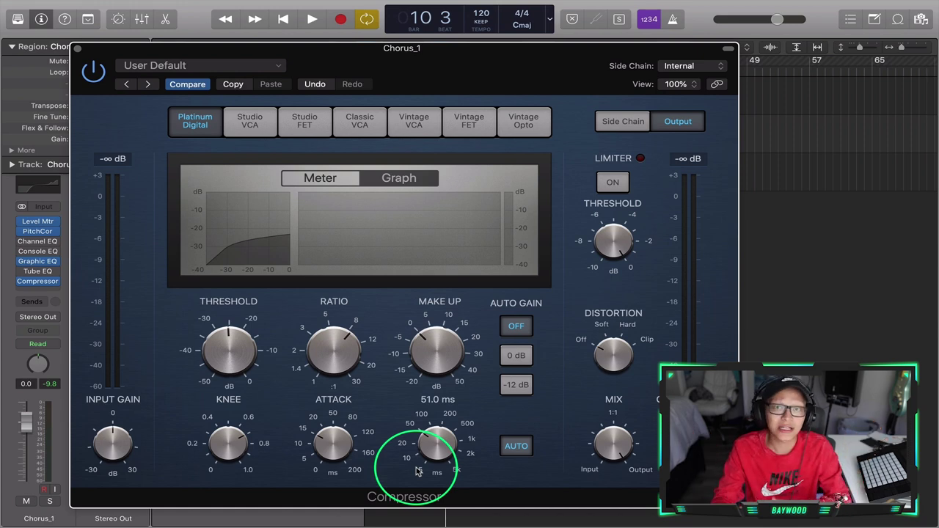
{"action": "mouse_move", "coordinate": [450, 65]}
{"action": "left_mouse_down"}
{"action": "mouse_move", "coordinate": [464, 143]}
{"action": "mouse_move", "coordinate": [419, 139]}
{"action": "mouse_move", "coordinate": [451, 58]}
{"action": "left_mouse_up"}
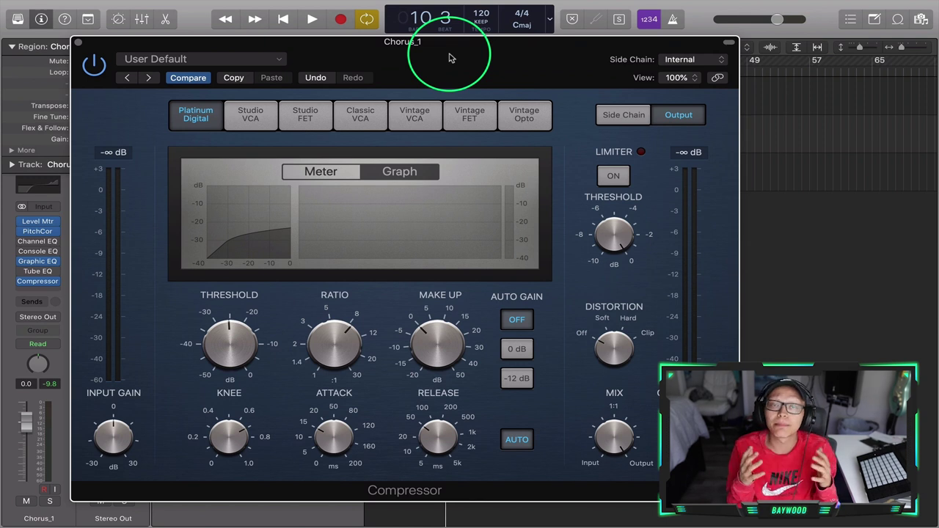
{"action": "left_click_drag", "start_coordinate": [330, 442], "coordinate": [336, 526]}
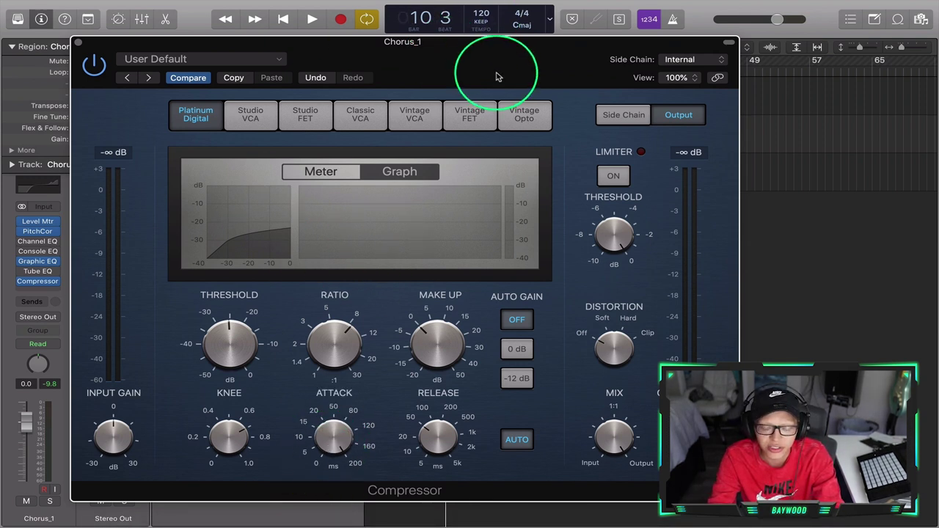
{"action": "left_click_drag", "start_coordinate": [496, 77], "coordinate": [473, 53]}
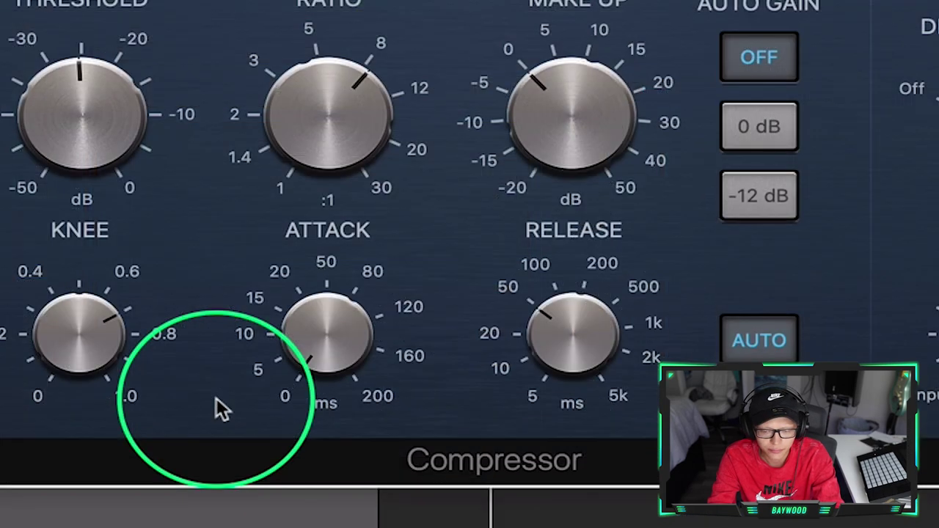
{"action": "left_click_drag", "start_coordinate": [289, 384], "coordinate": [289, 322]}
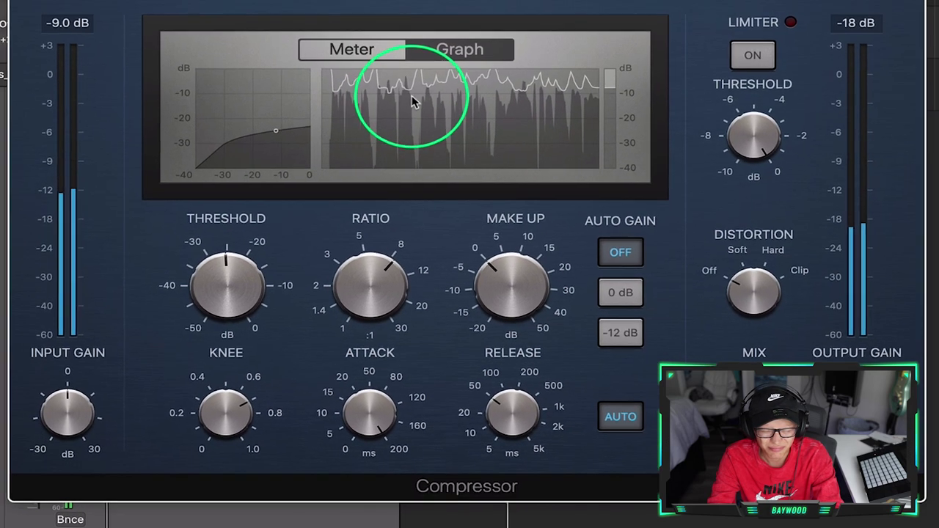
{"action": "left_click_drag", "start_coordinate": [361, 371], "coordinate": [369, 460]}
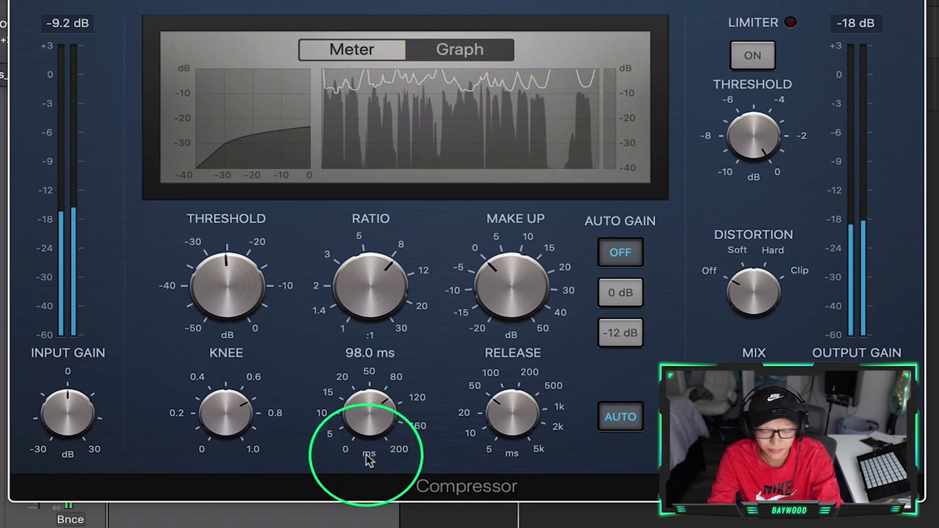
{"action": "left_click_drag", "start_coordinate": [381, 416], "coordinate": [389, 522]}
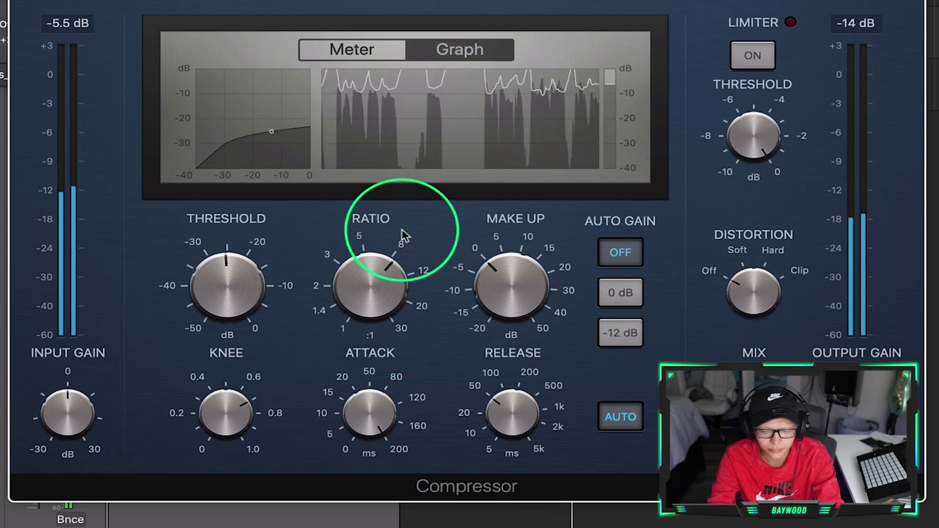
Step: Move the compressor window up over the tracks and set its knee to 1.0 during playback
{"action": "mouse_move", "coordinate": [400, 235]}
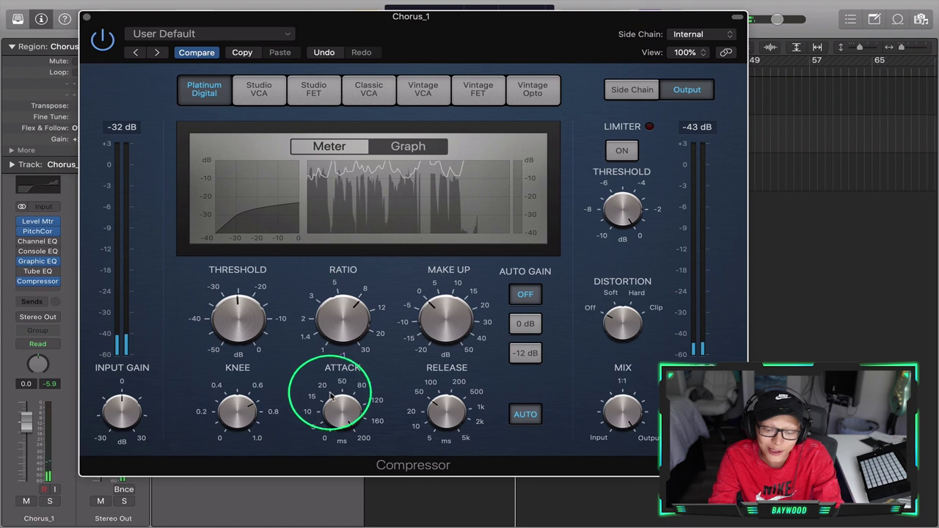
{"action": "mouse_move", "coordinate": [329, 411]}
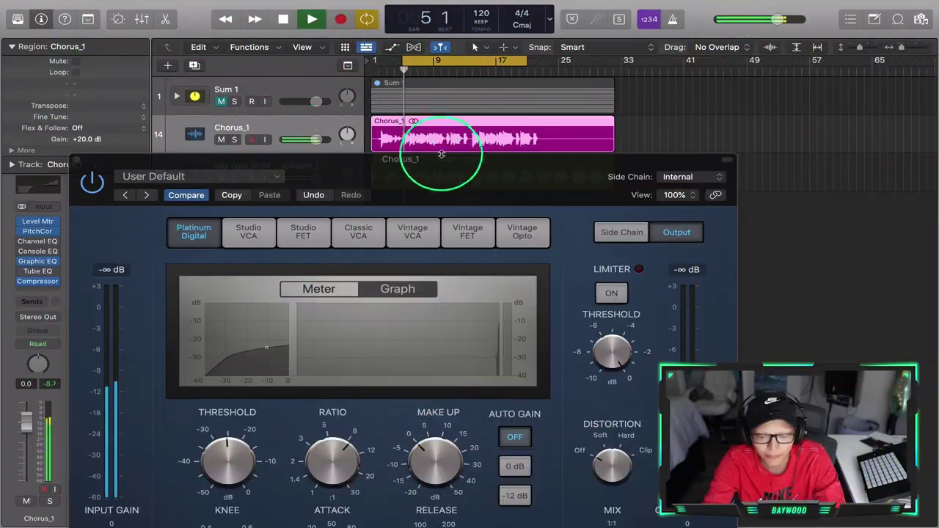
{"action": "left_click_drag", "start_coordinate": [440, 155], "coordinate": [480, 15]}
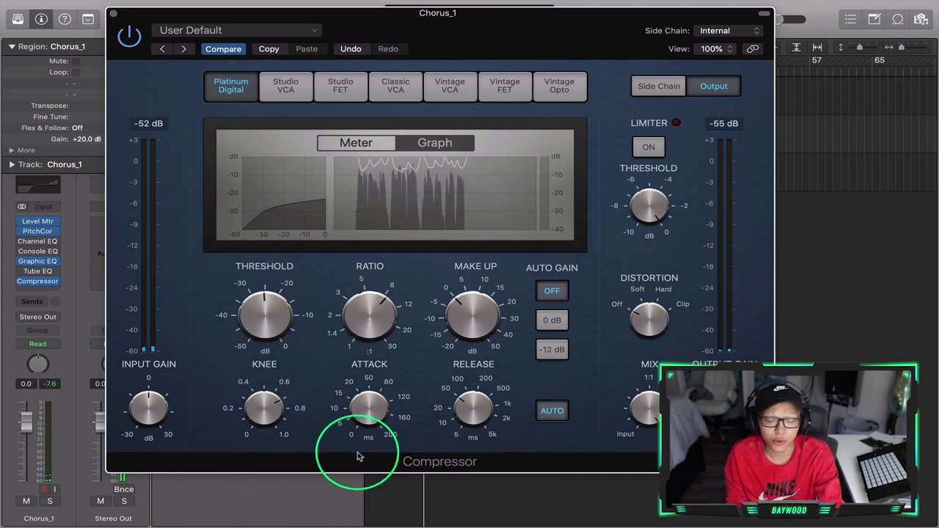
{"action": "left_click_drag", "start_coordinate": [256, 402], "coordinate": [218, 453]}
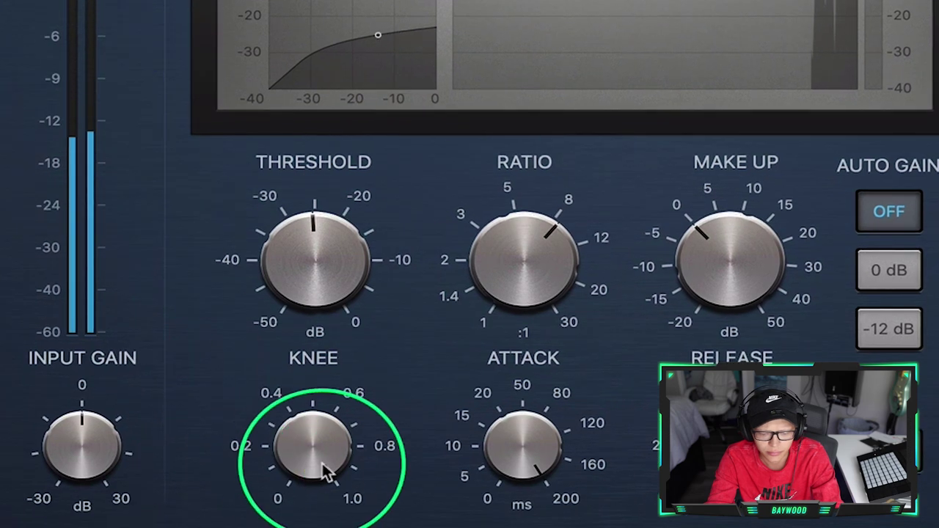
{"action": "left_click_drag", "start_coordinate": [323, 466], "coordinate": [320, 527]}
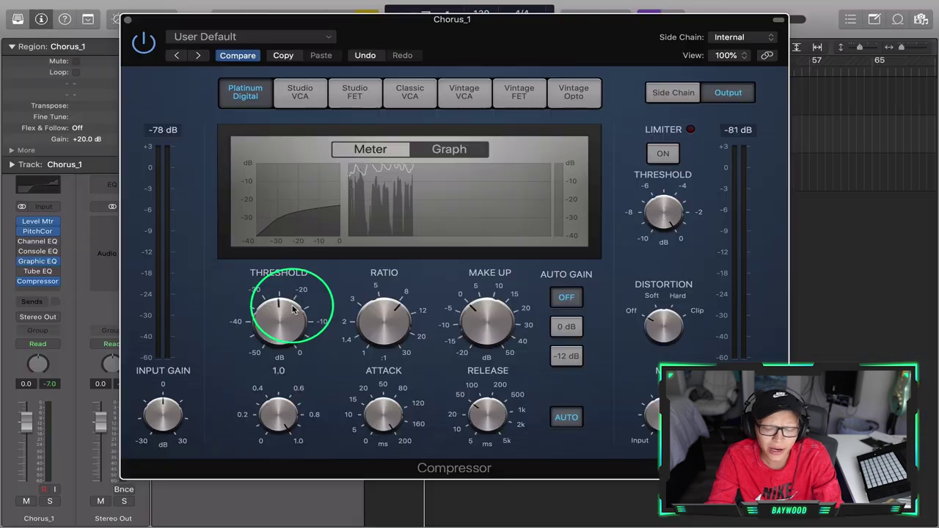
{"action": "left_click_drag", "start_coordinate": [291, 428], "coordinate": [338, 374]}
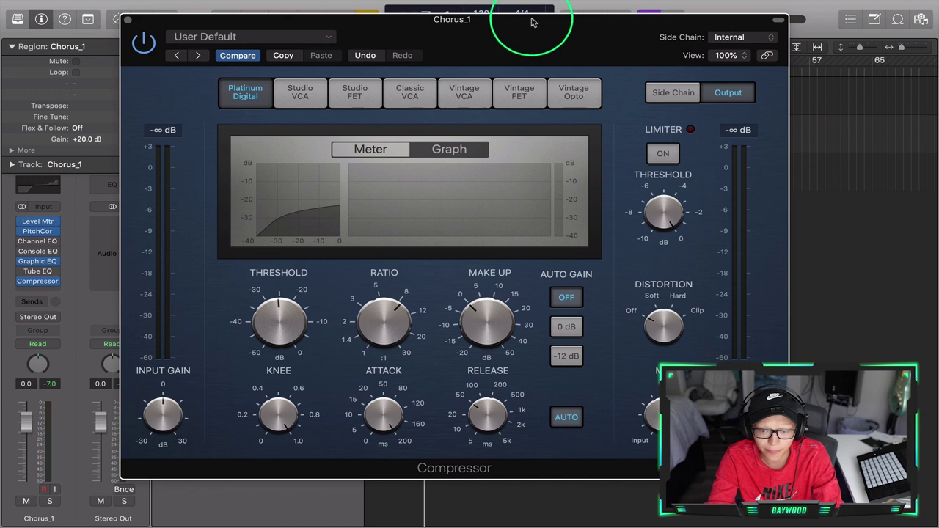
Step: Turn off automatic release and sweep the compressor's release up to 5000 ms and down to 12 ms
{"action": "left_click", "coordinate": [564, 420]}
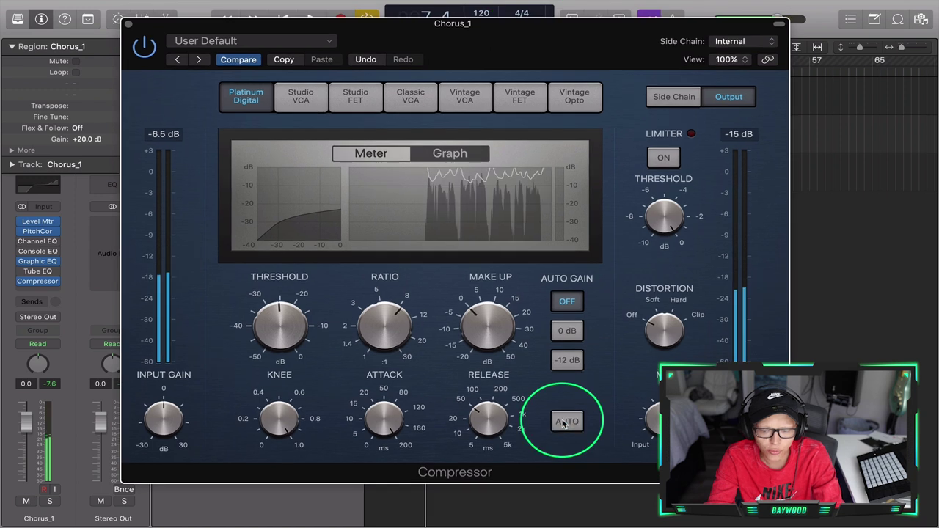
{"action": "mouse_move", "coordinate": [458, 420]}
{"action": "left_click_drag", "start_coordinate": [490, 420], "coordinate": [478, 262]}
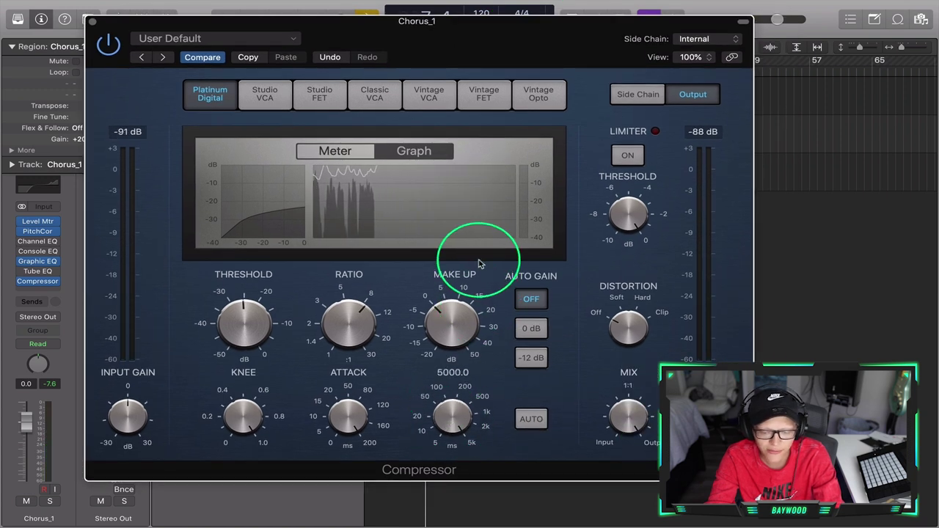
{"action": "left_click_drag", "start_coordinate": [447, 430], "coordinate": [446, 527]}
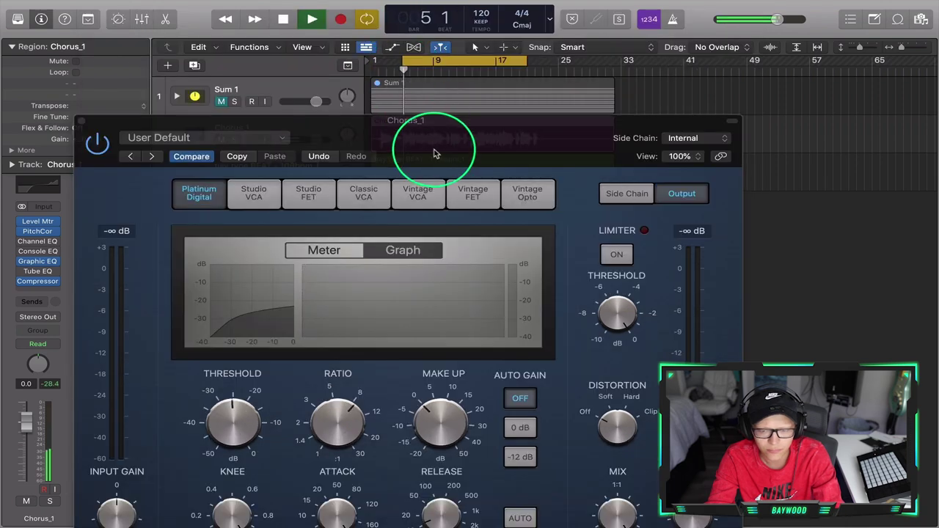
{"action": "left_click_drag", "start_coordinate": [433, 152], "coordinate": [443, 39]}
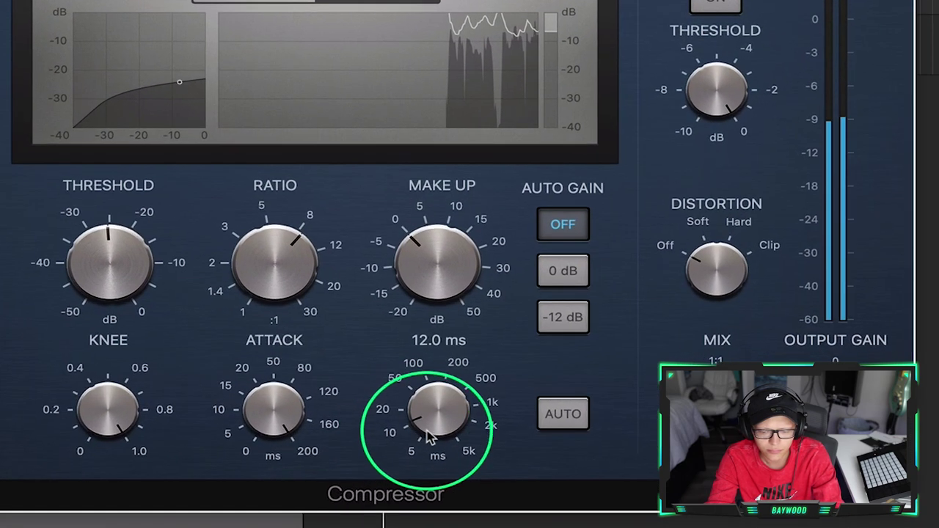
Step: Compare the release at 5000 ms with shorter times during playback and leave it between 20 and 50 ms
{"action": "left_click_drag", "start_coordinate": [430, 415], "coordinate": [469, 308]}
{"action": "left_click_drag", "start_coordinate": [449, 396], "coordinate": [454, 400]}
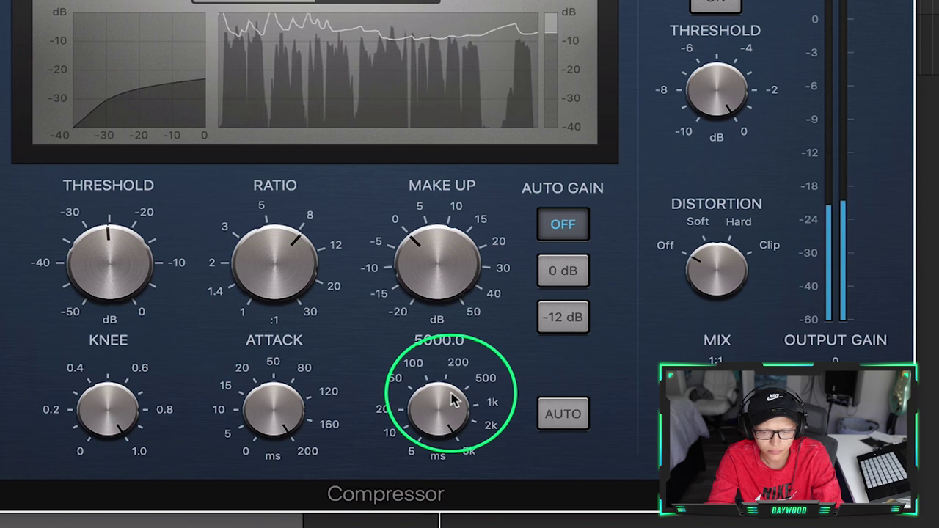
{"action": "left_click_drag", "start_coordinate": [453, 400], "coordinate": [454, 481]}
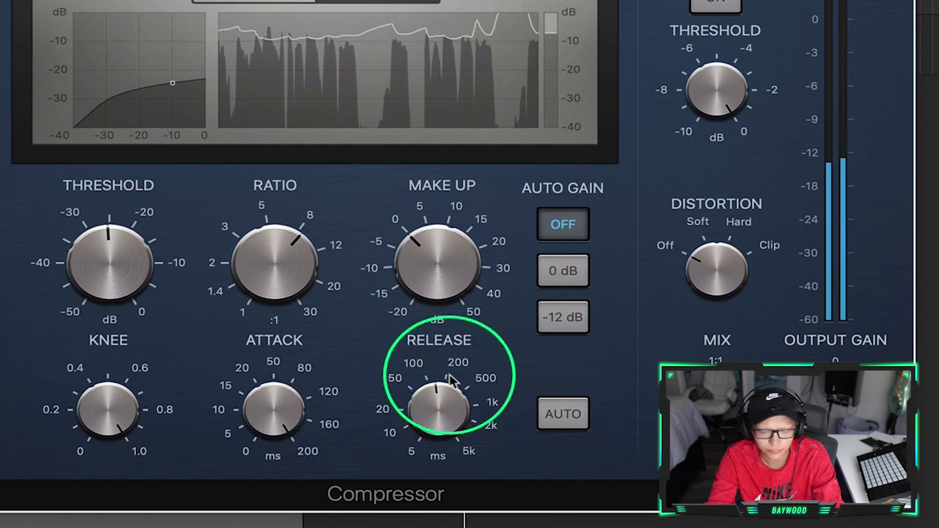
{"action": "left_click_drag", "start_coordinate": [446, 424], "coordinate": [485, 227]}
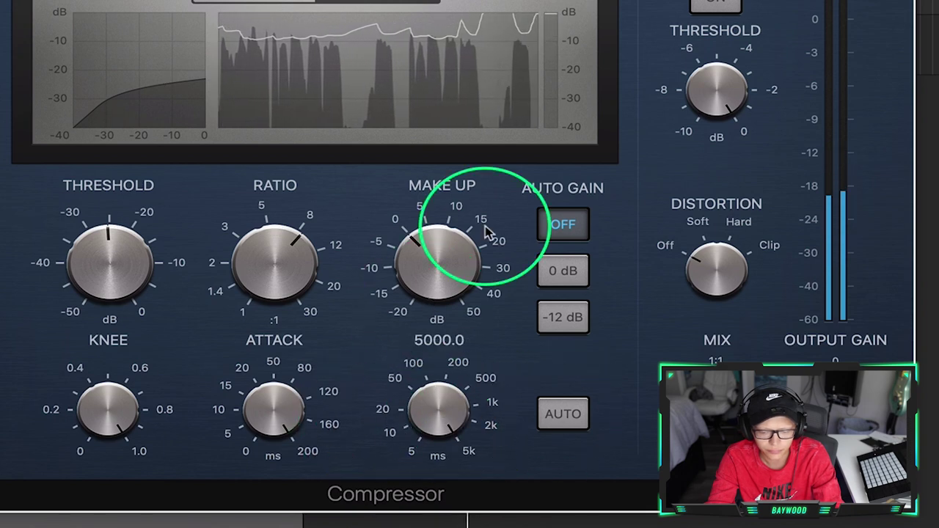
{"action": "left_click", "coordinate": [561, 415]}
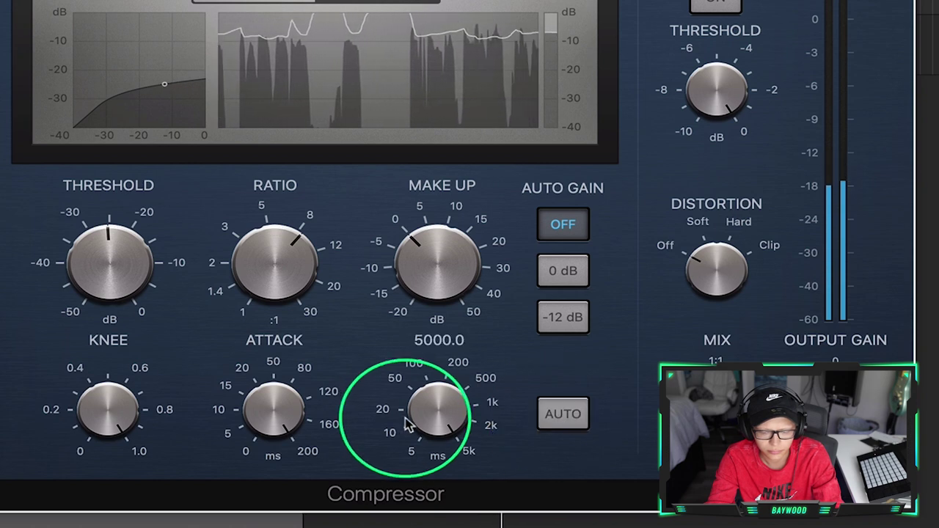
{"action": "left_click_drag", "start_coordinate": [438, 407], "coordinate": [422, 521]}
{"action": "mouse_move", "coordinate": [441, 434]}
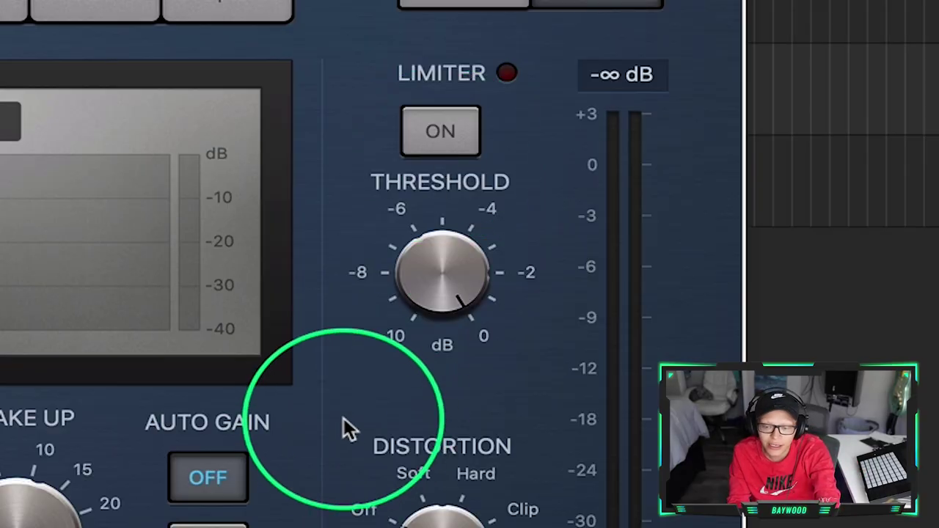
Step: Turn on the compressor's limiter and compare its threshold at 0 dB and -10 dB while playing from bar 5
{"action": "mouse_move", "coordinate": [400, 332]}
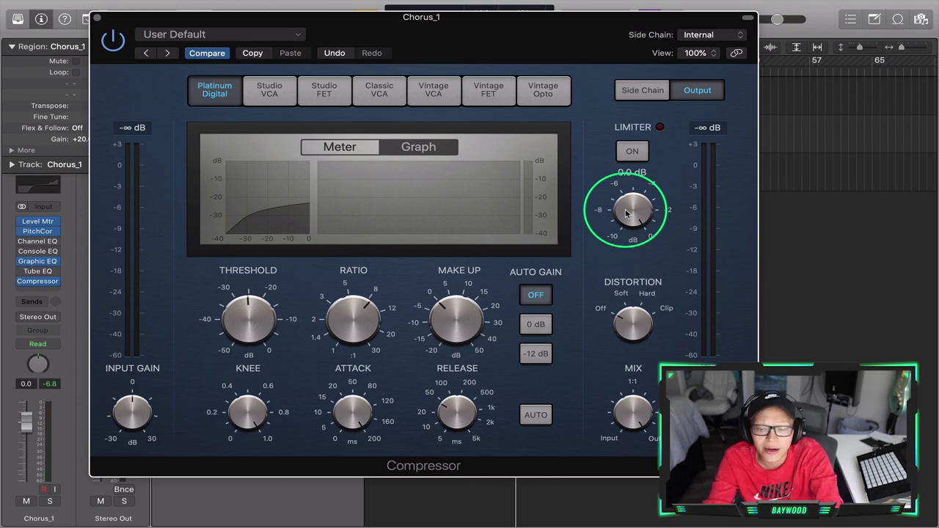
{"action": "left_click_drag", "start_coordinate": [521, 39], "coordinate": [465, 150]}
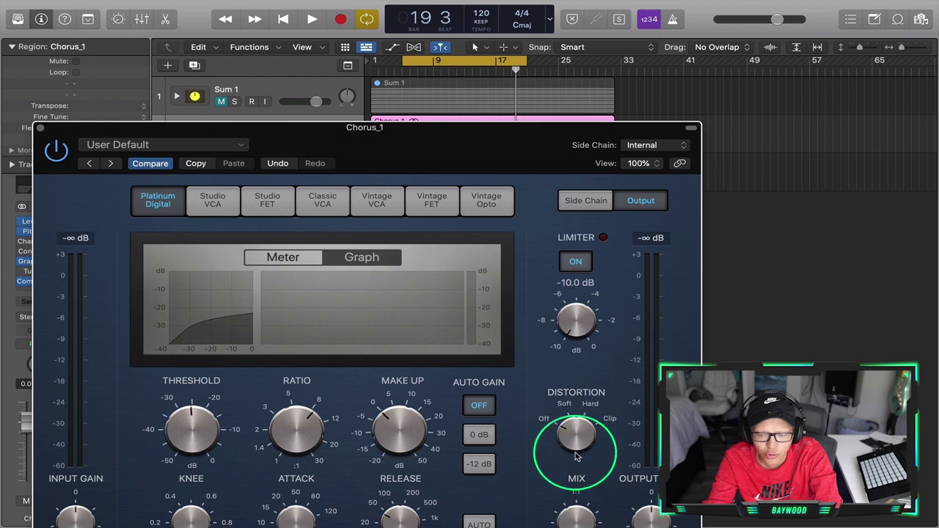
{"action": "left_click", "coordinate": [403, 70]}
{"action": "key", "text": "space"}
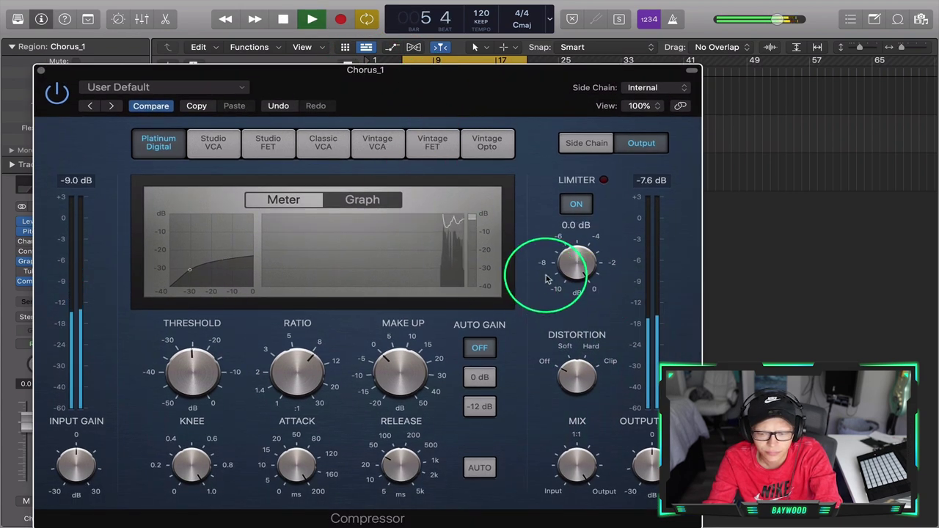
{"action": "left_click_drag", "start_coordinate": [579, 261], "coordinate": [555, 411]}
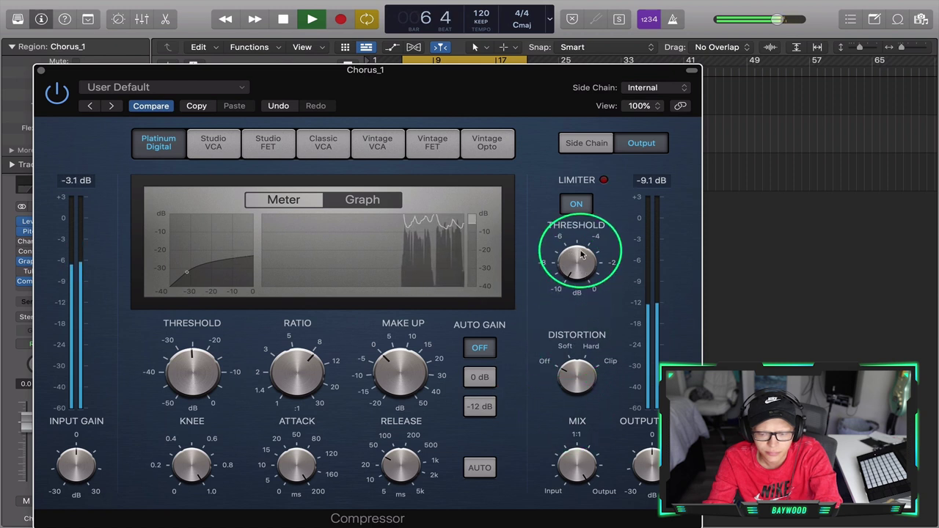
{"action": "key", "text": "space"}
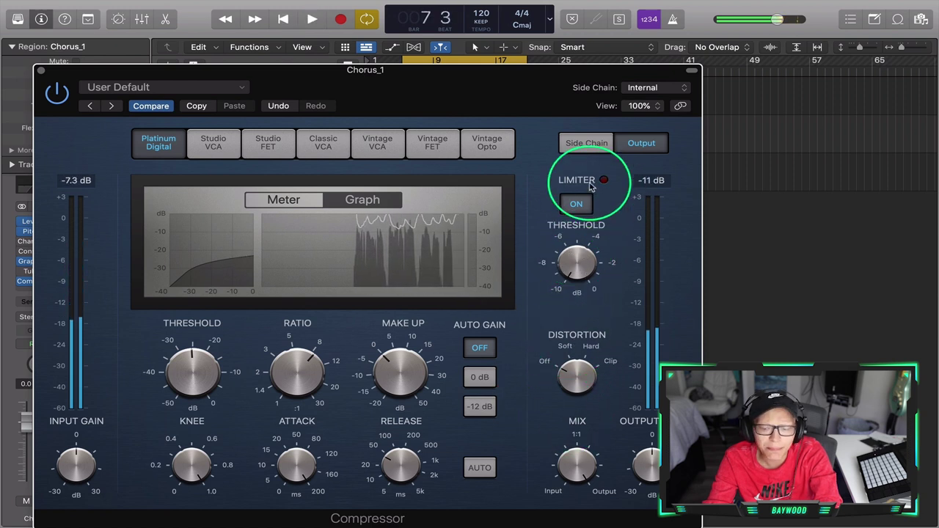
Step: Play the chorus from bar 5 and set the compressor's limiter threshold to around -8 dB
{"action": "mouse_move", "coordinate": [569, 250]}
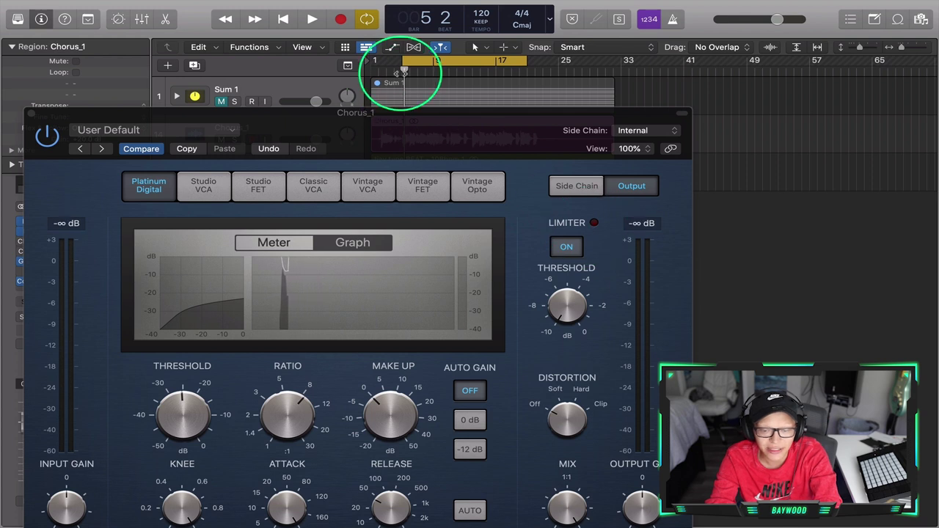
{"action": "key", "text": "space"}
{"action": "left_click_drag", "start_coordinate": [410, 147], "coordinate": [398, 83]}
{"action": "left_click", "coordinate": [559, 232]}
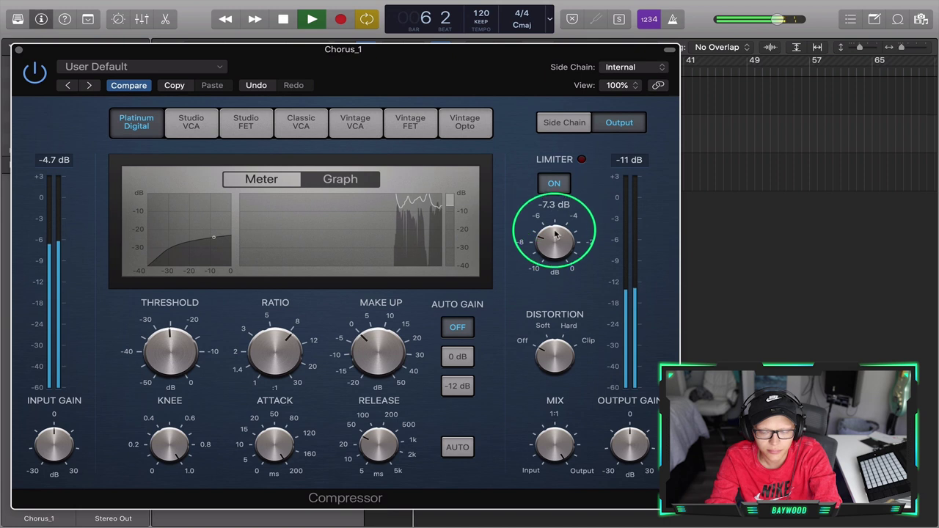
{"action": "left_click_drag", "start_coordinate": [555, 254], "coordinate": [556, 264]}
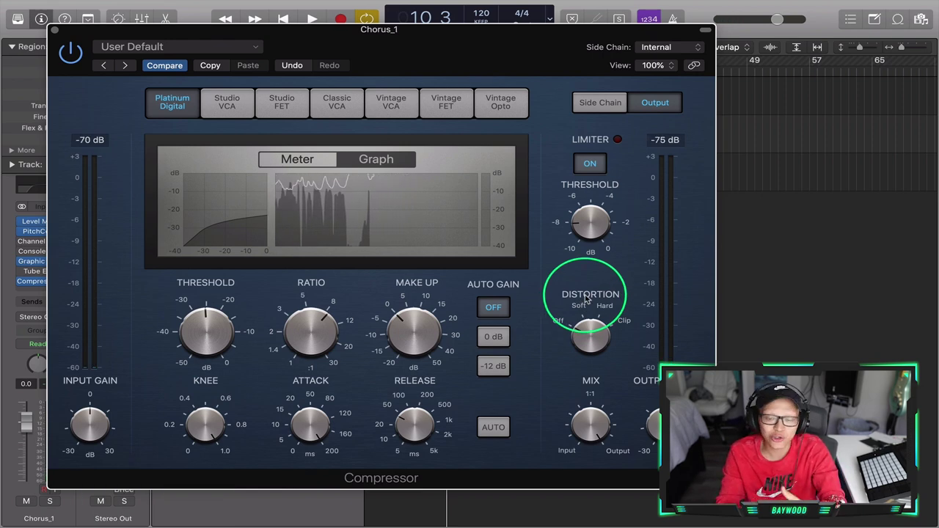
Step: Replay from bar 5, compare the compressor's Soft, Hard and Clip distortion, and return the distortion to Off
{"action": "mouse_move", "coordinate": [452, 56]}
{"action": "left_mouse_down"}
{"action": "mouse_move", "coordinate": [365, 118]}
{"action": "mouse_move", "coordinate": [384, 122]}
{"action": "mouse_move", "coordinate": [461, 43]}
{"action": "left_mouse_up"}
{"action": "left_click", "coordinate": [402, 71]}
{"action": "key", "text": "space"}
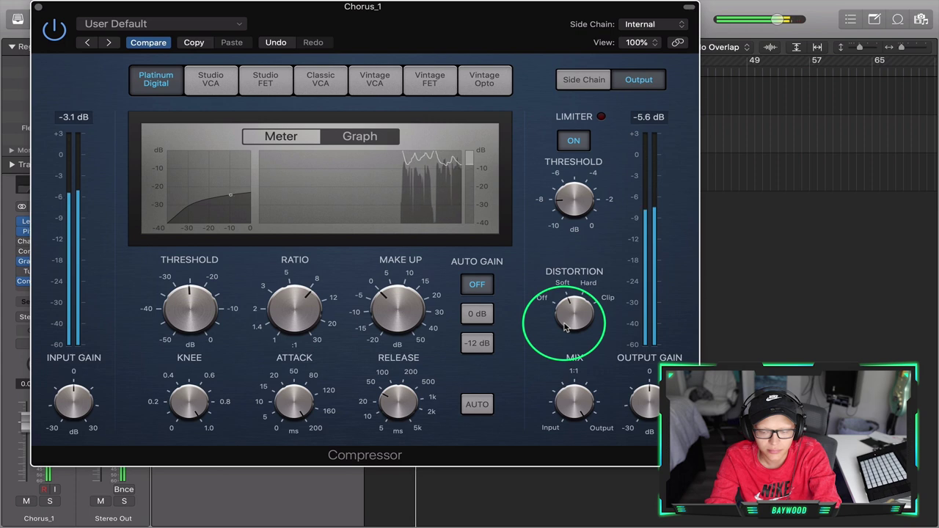
{"action": "left_click_drag", "start_coordinate": [564, 324], "coordinate": [567, 291]}
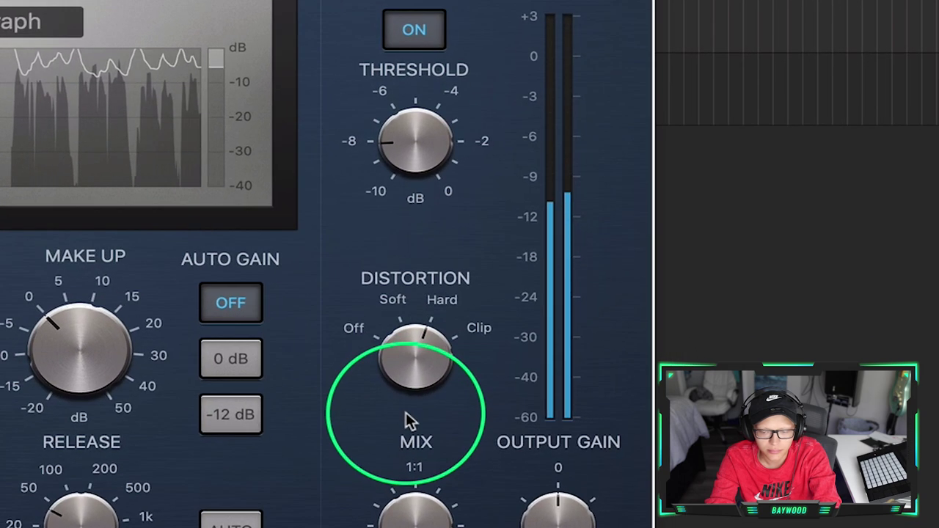
{"action": "left_click_drag", "start_coordinate": [419, 356], "coordinate": [409, 286]}
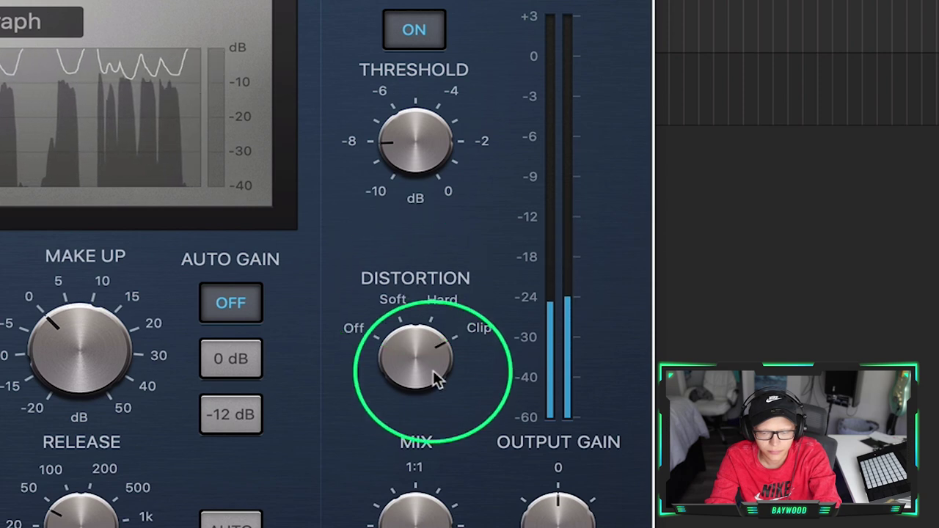
{"action": "left_click_drag", "start_coordinate": [434, 371], "coordinate": [434, 441]}
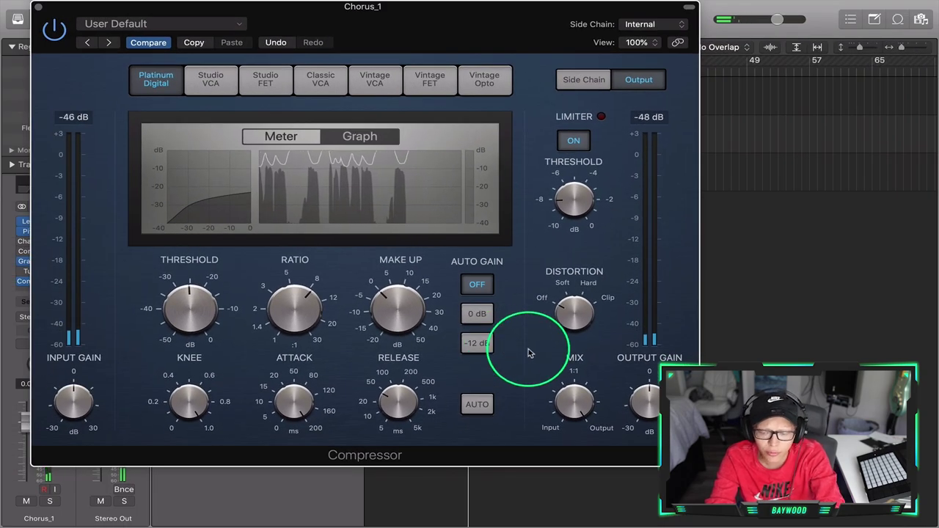
Step: Sweep the compressor's mix fully to Input and back to Output with playback stopped
{"action": "mouse_move", "coordinate": [558, 414]}
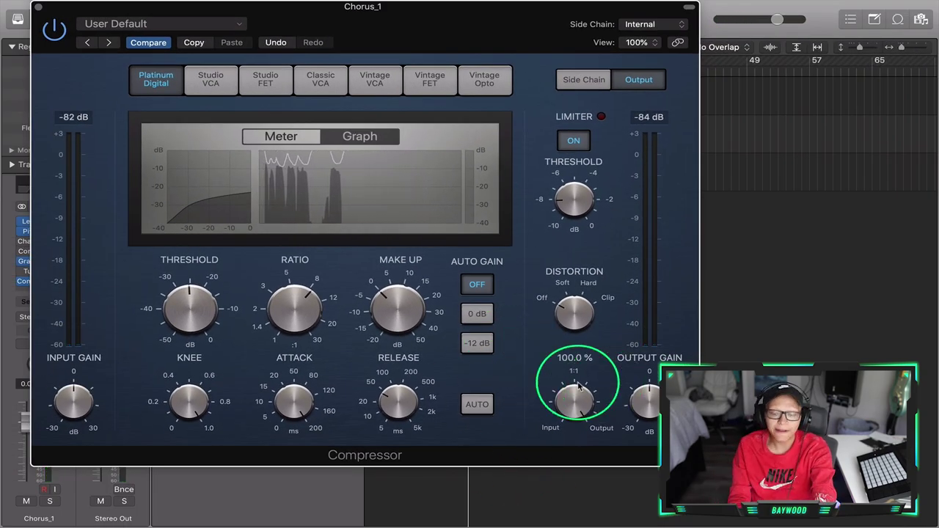
{"action": "left_click_drag", "start_coordinate": [565, 396], "coordinate": [524, 523]}
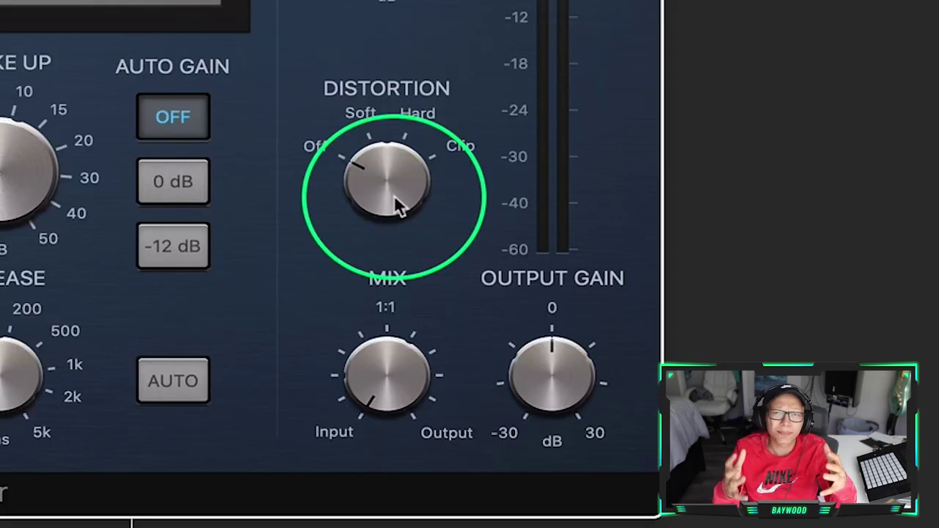
{"action": "left_click_drag", "start_coordinate": [407, 425], "coordinate": [462, 52]}
{"action": "left_click_drag", "start_coordinate": [385, 378], "coordinate": [384, 499]}
{"action": "mouse_move", "coordinate": [371, 414]}
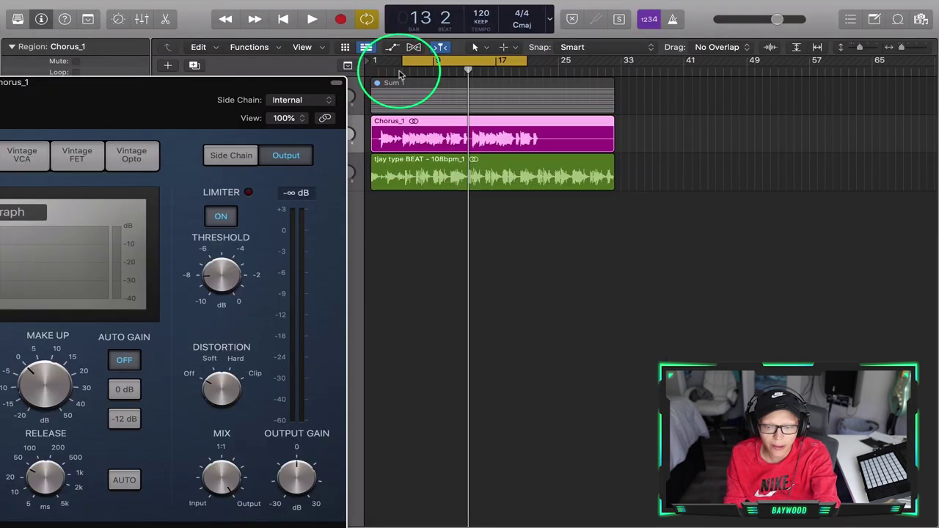
Step: Play from bar 5, compare the compressor's mix at 0%, about 48% and higher values, and return it fully to Output
{"action": "left_click", "coordinate": [400, 76]}
{"action": "key", "text": "space"}
{"action": "left_click_drag", "start_coordinate": [148, 82], "coordinate": [601, 13]}
{"action": "left_click_drag", "start_coordinate": [671, 403], "coordinate": [672, 526]}
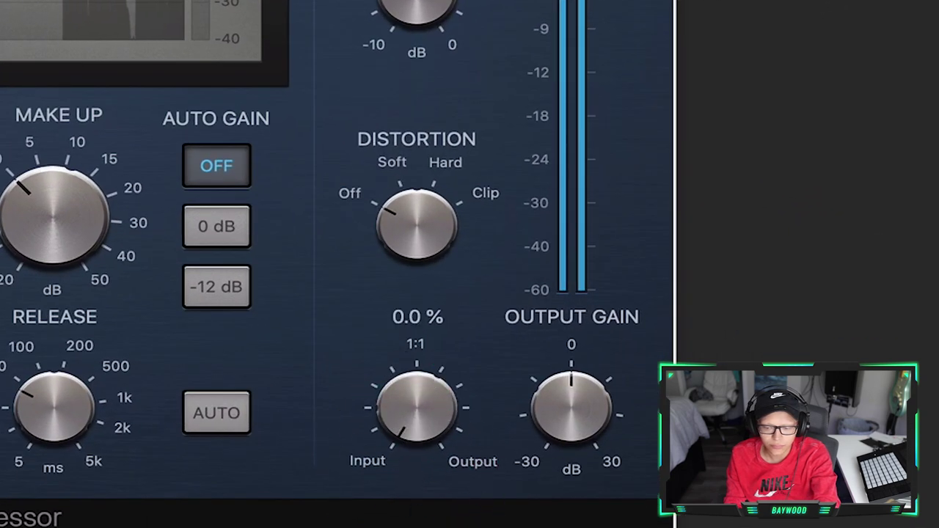
{"action": "left_click_drag", "start_coordinate": [445, 430], "coordinate": [445, 311]}
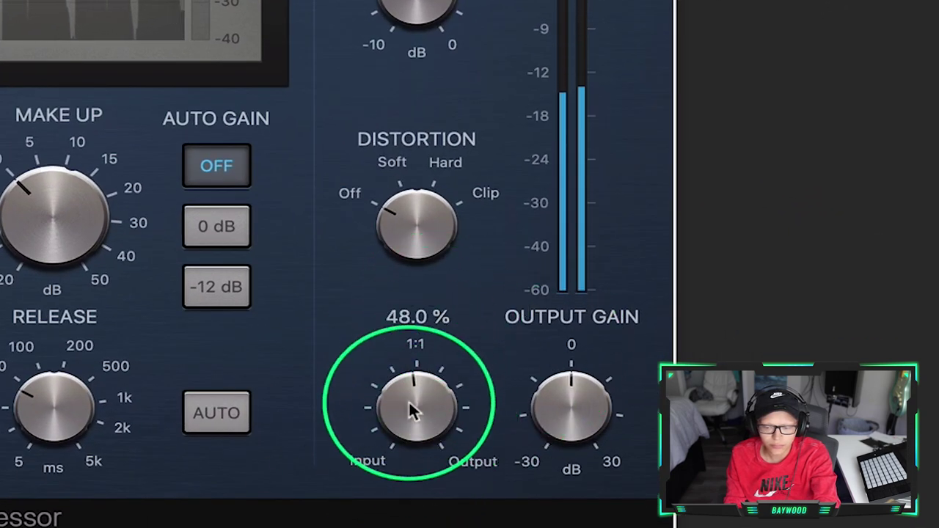
{"action": "left_click_drag", "start_coordinate": [405, 413], "coordinate": [401, 295]}
{"action": "left_click_drag", "start_coordinate": [408, 416], "coordinate": [399, 504]}
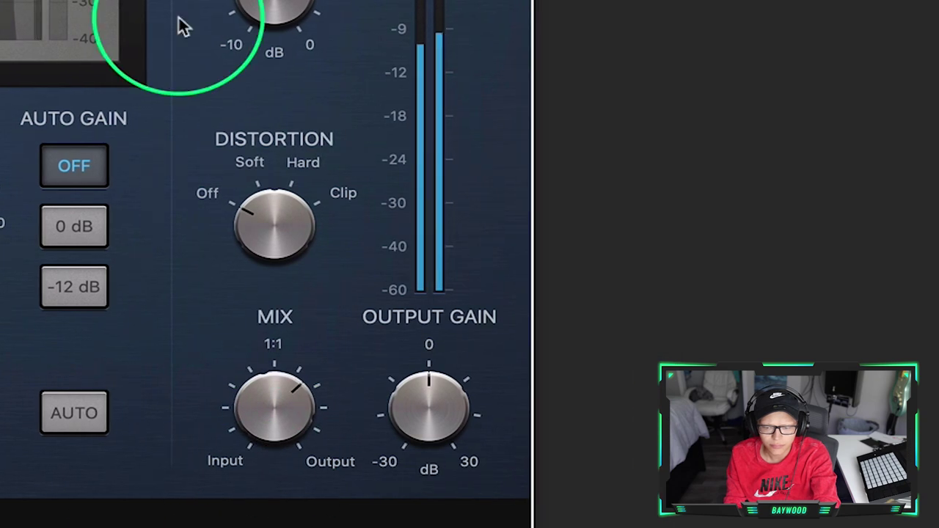
{"action": "left_click_drag", "start_coordinate": [408, 412], "coordinate": [461, 262]}
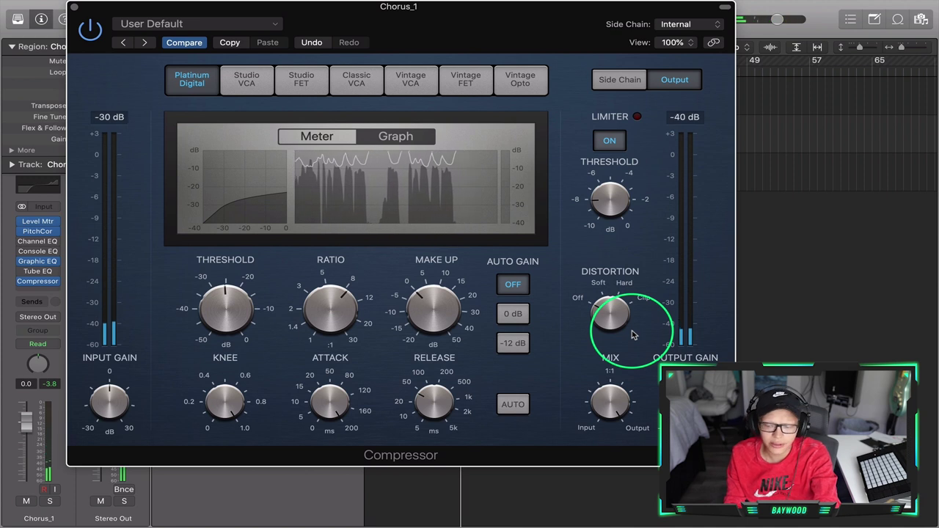
Step: Play from bar 5, try the compressor's make-up gain at -3.0 dB, and leave it slightly below 0 dB
{"action": "left_click", "coordinate": [693, 367]}
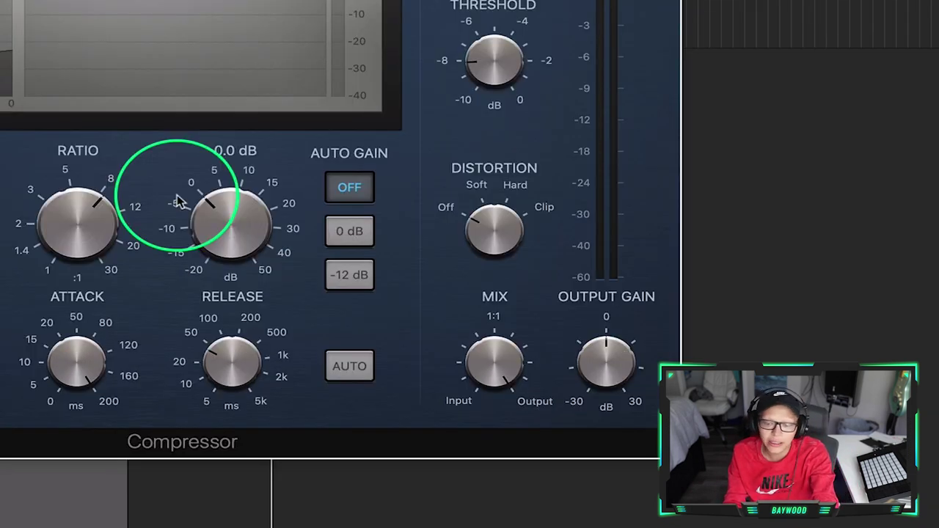
{"action": "mouse_move", "coordinate": [591, 342]}
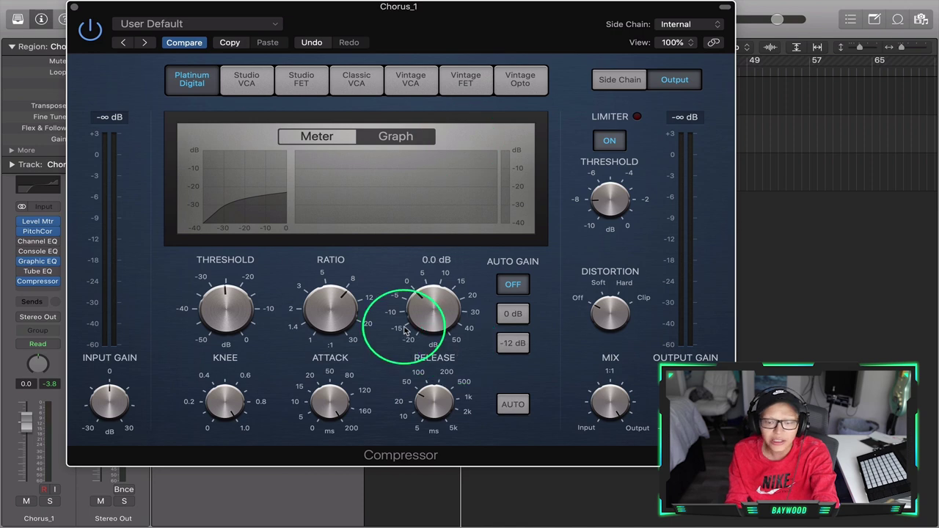
{"action": "left_click_drag", "start_coordinate": [455, 47], "coordinate": [430, 57]}
{"action": "left_click", "coordinate": [403, 73]}
{"action": "key", "text": "space"}
{"action": "left_click_drag", "start_coordinate": [426, 294], "coordinate": [432, 345]}
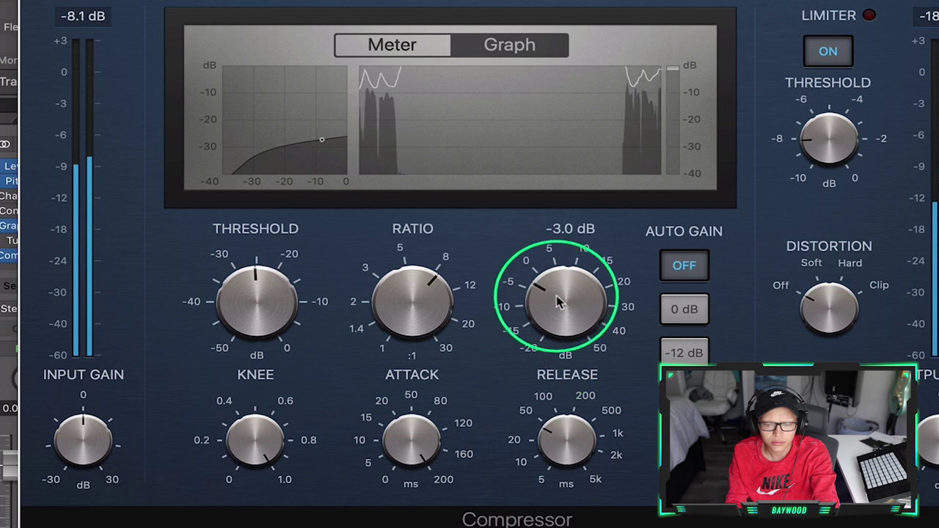
{"action": "left_click_drag", "start_coordinate": [423, 327], "coordinate": [421, 325]}
{"action": "left_click_drag", "start_coordinate": [556, 294], "coordinate": [555, 292]}
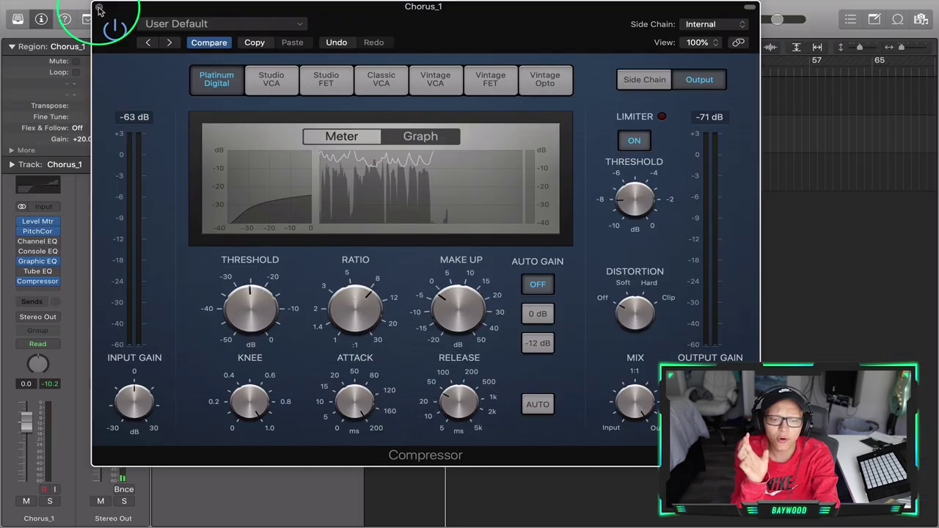
Step: Add a Direction Mixer after the Compressor on Chorus_1, listen with it from bar 5, and close its window
{"action": "left_click_drag", "start_coordinate": [99, 9], "coordinate": [131, 9]}
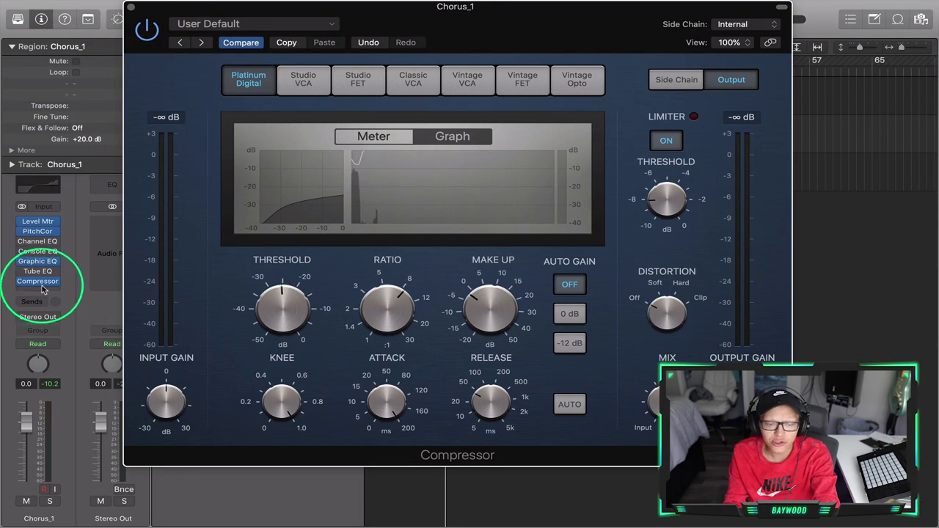
{"action": "left_click", "coordinate": [34, 284]}
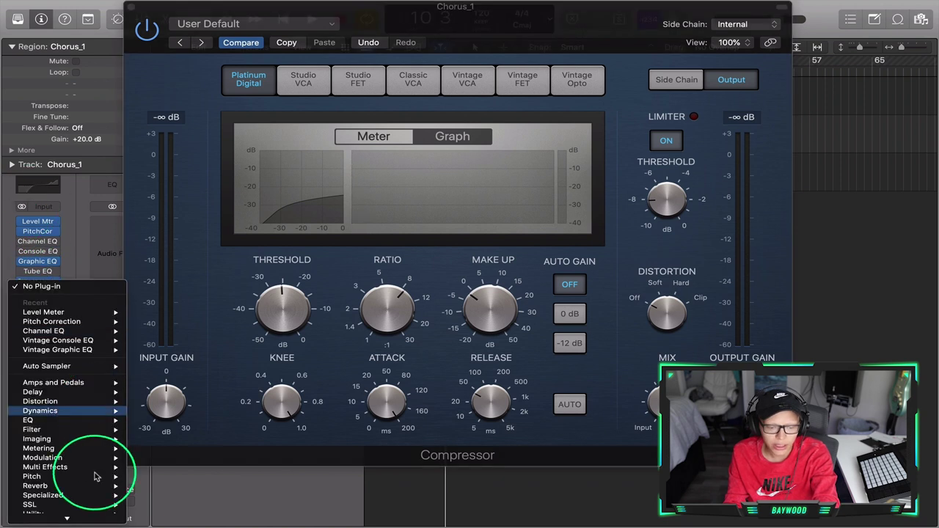
{"action": "mouse_move", "coordinate": [81, 440]}
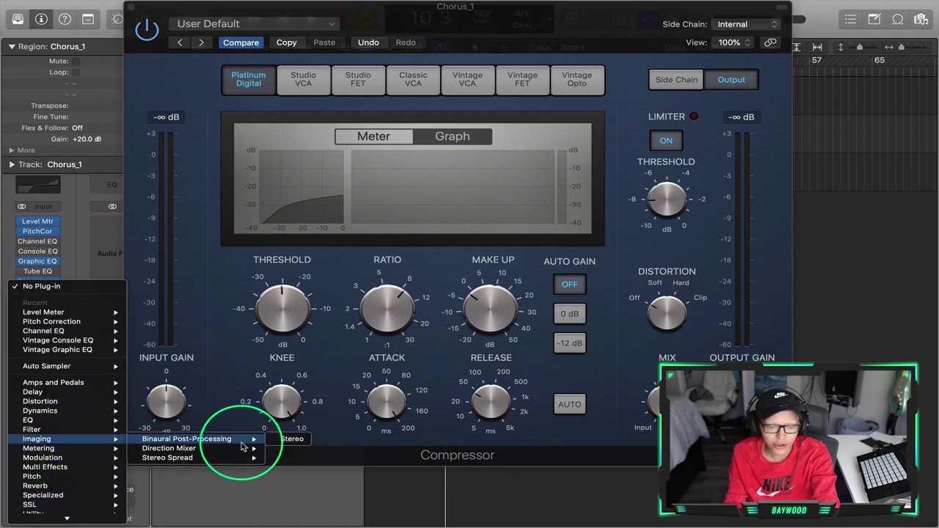
{"action": "mouse_move", "coordinate": [235, 451]}
{"action": "left_click", "coordinate": [299, 454]}
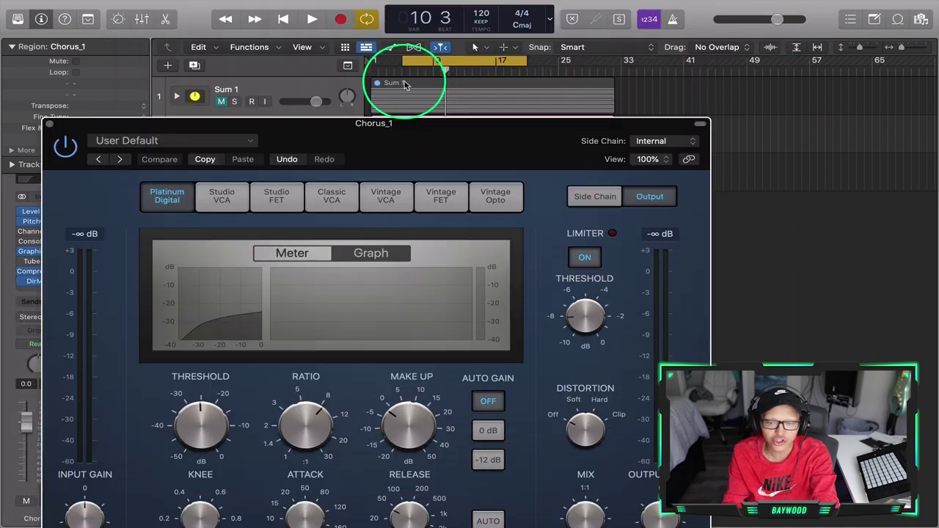
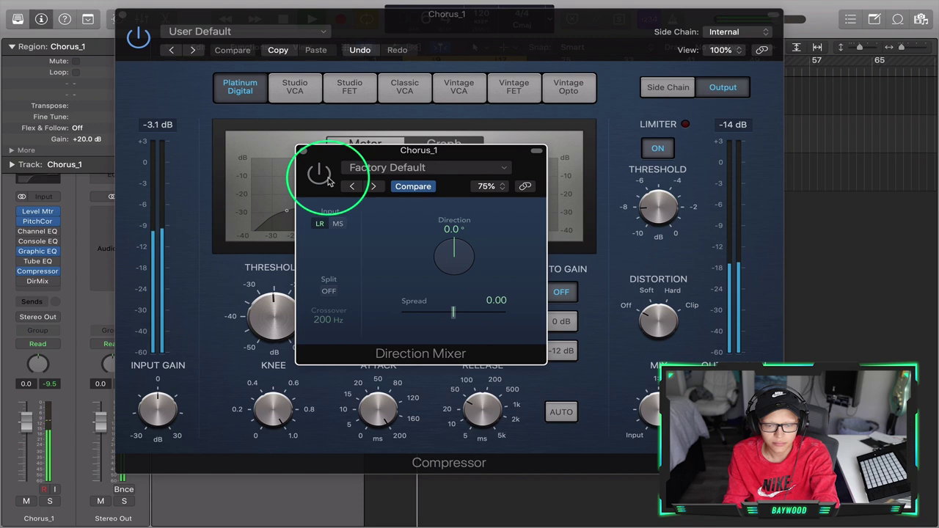
{"action": "left_click", "coordinate": [303, 150]}
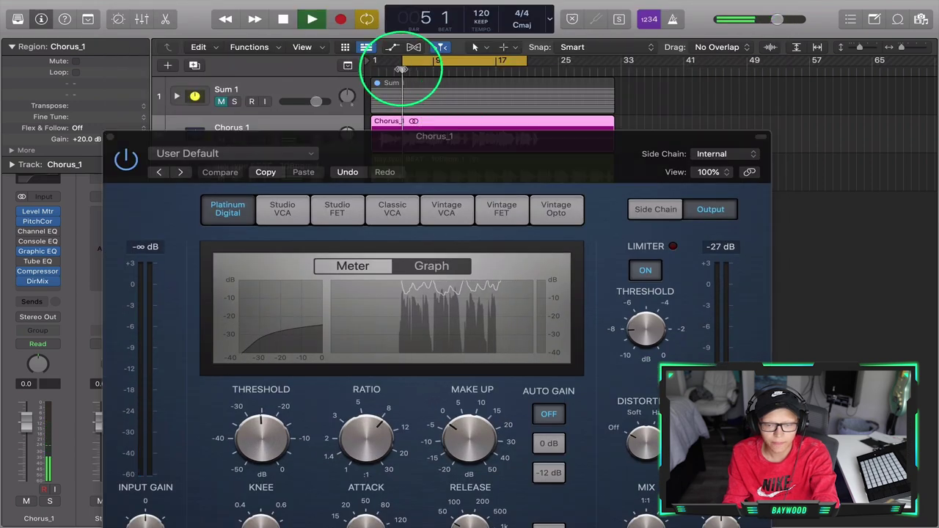
Step: Move the compressor window up over the tracks and compare the chorus with the compressor bypassed and active
{"action": "left_click_drag", "start_coordinate": [471, 160], "coordinate": [476, 49]}
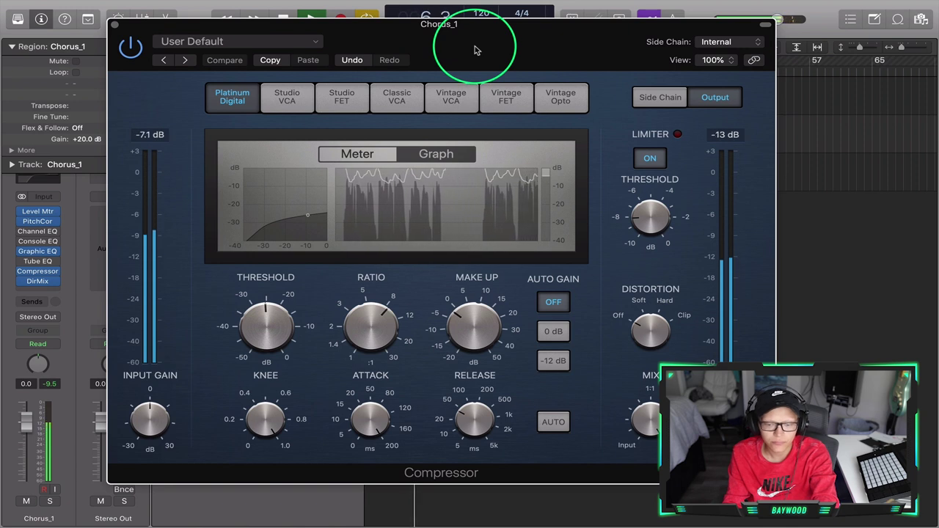
{"action": "left_click", "coordinate": [131, 48]}
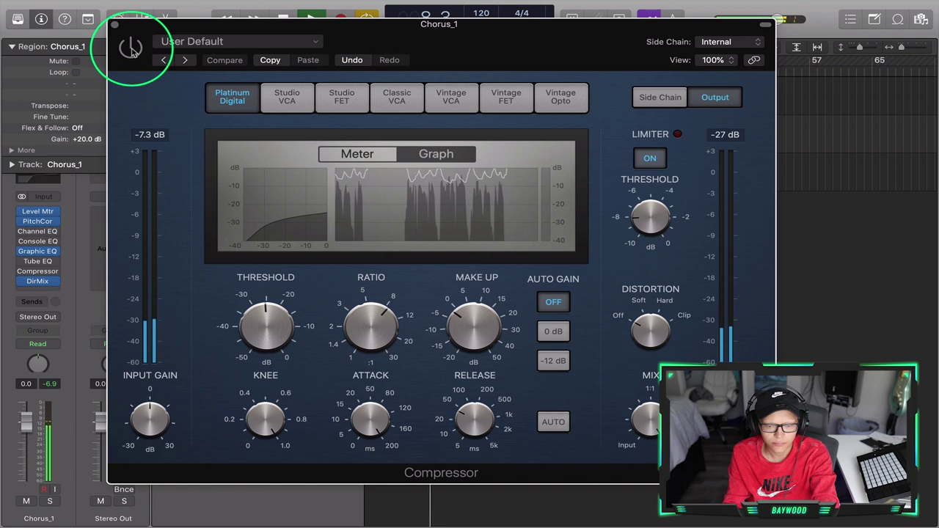
{"action": "left_click", "coordinate": [132, 49]}
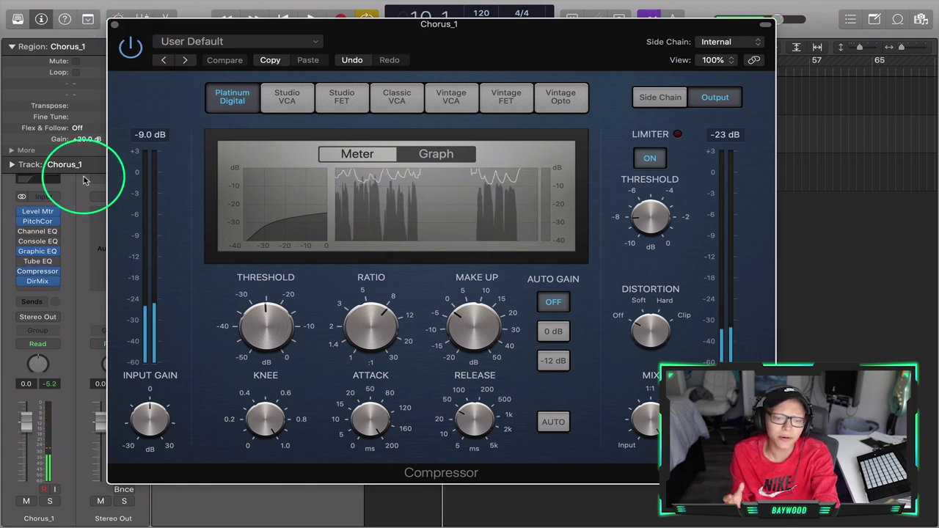
Step: Insert a Noise Gate between the Level Meter and Pitch Correction on Chorus_1
{"action": "left_click", "coordinate": [42, 219]}
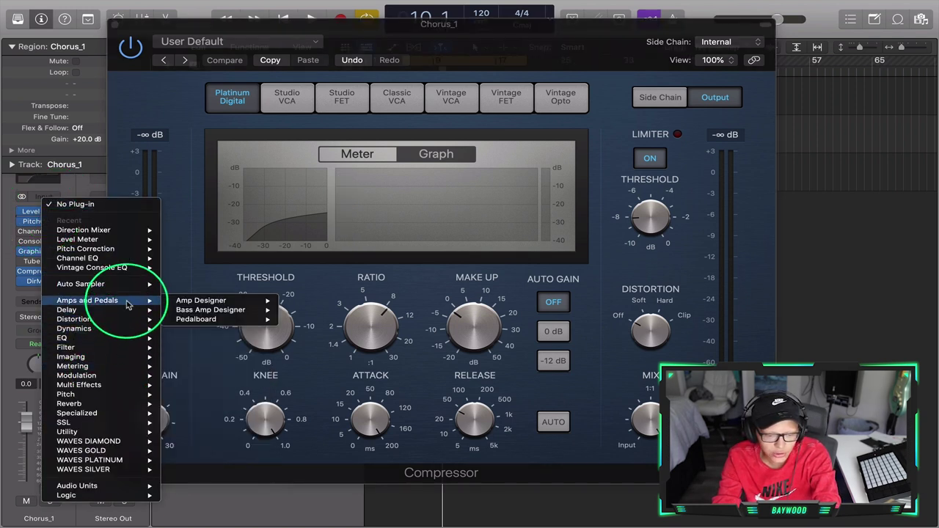
{"action": "mouse_move", "coordinate": [125, 329]}
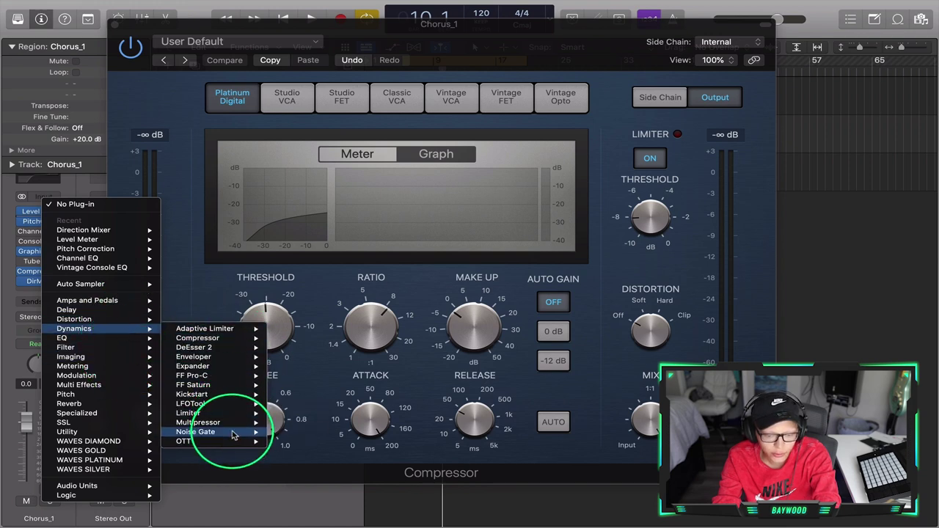
{"action": "left_click", "coordinate": [297, 433]}
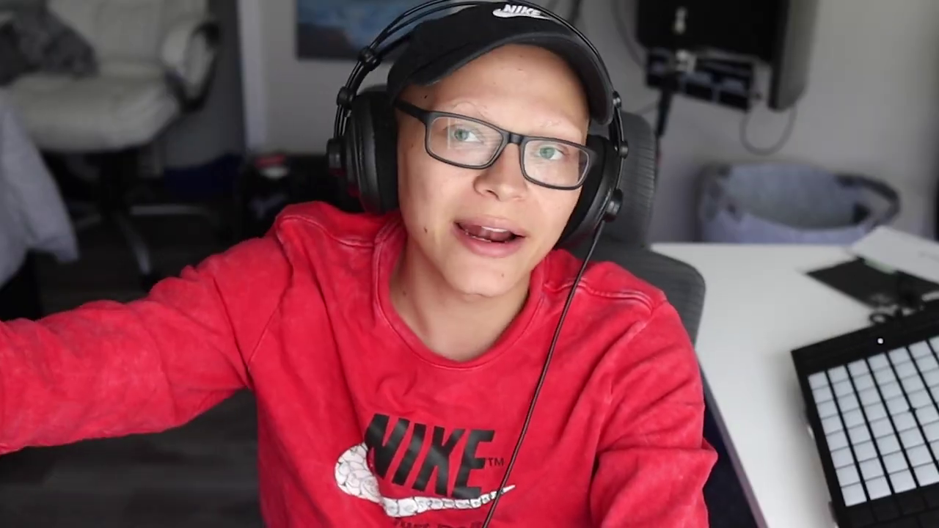
{"action": "left_click", "coordinate": [38, 211]}
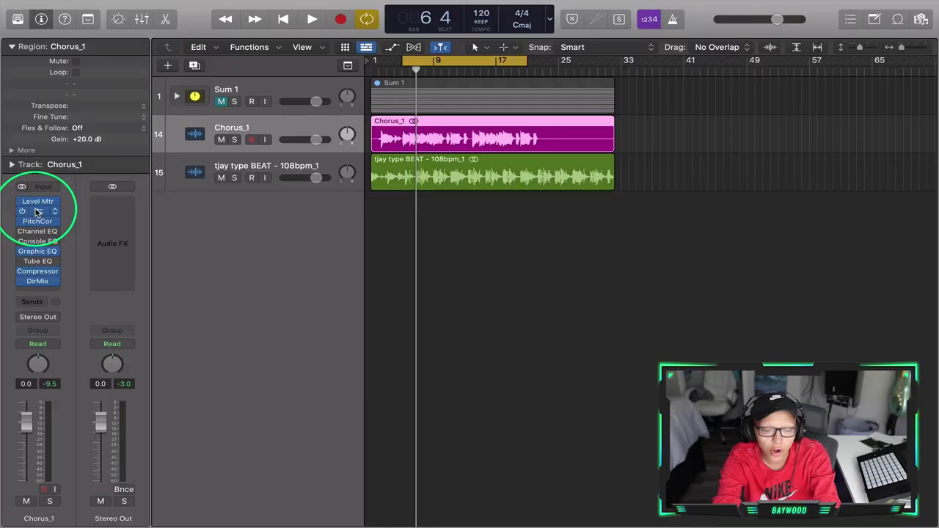
{"action": "left_click", "coordinate": [303, 249]}
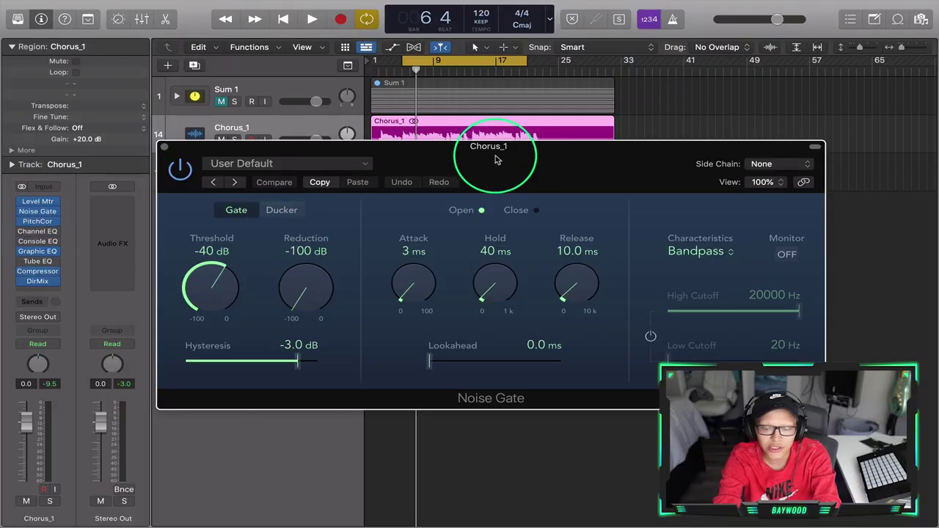
Step: Try the Noise Gate threshold at both extremes, from -100 dB to 0 dB, during playback and leave it at -30 dB
{"action": "left_click_drag", "start_coordinate": [487, 146], "coordinate": [466, 131]}
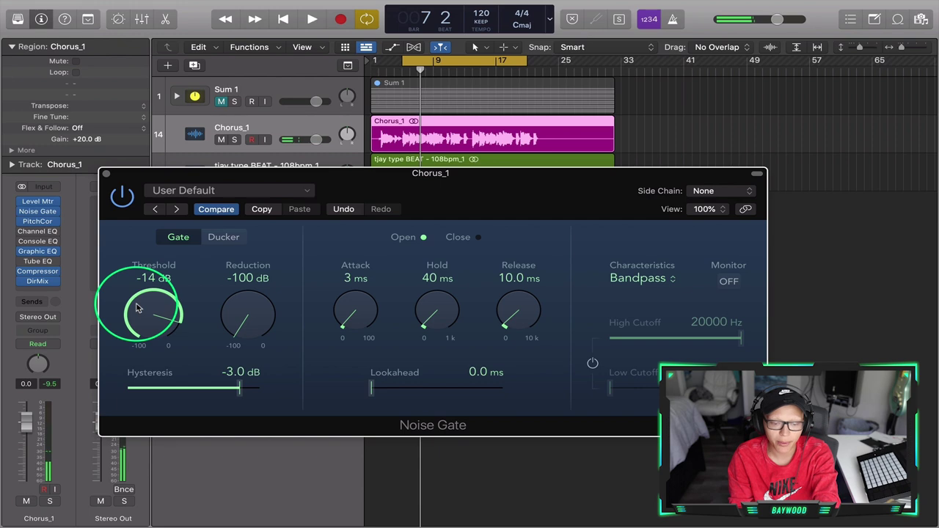
{"action": "left_click_drag", "start_coordinate": [135, 310], "coordinate": [136, 309]}
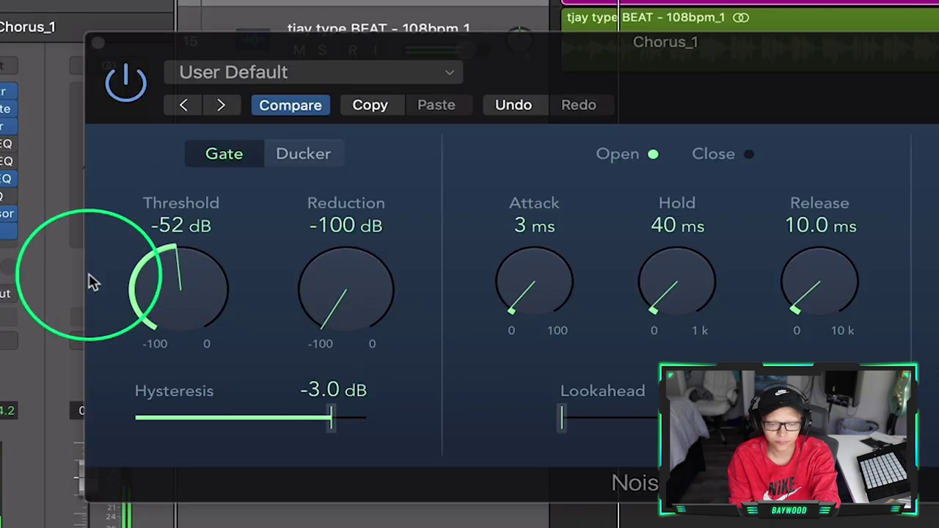
{"action": "left_click_drag", "start_coordinate": [168, 287], "coordinate": [168, 527]}
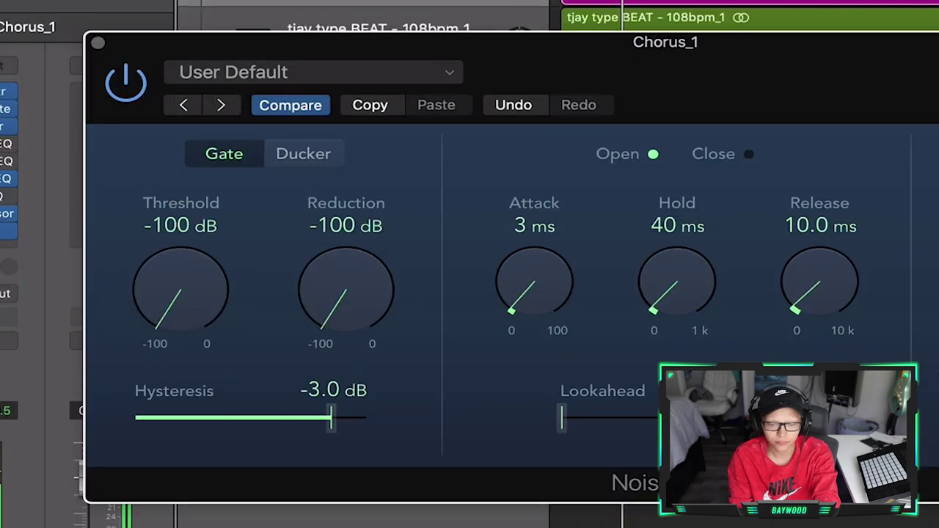
{"action": "left_click_drag", "start_coordinate": [192, 297], "coordinate": [219, 1]}
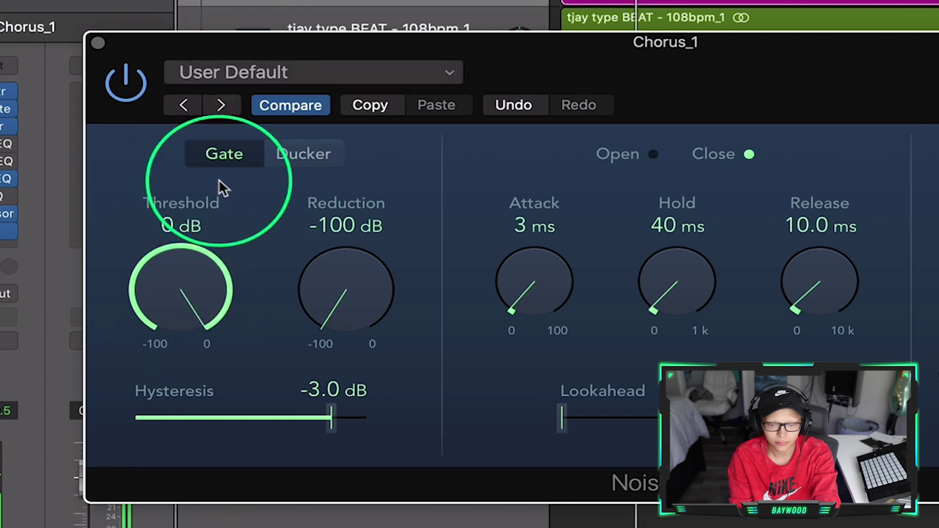
{"action": "left_click_drag", "start_coordinate": [204, 294], "coordinate": [193, 442]}
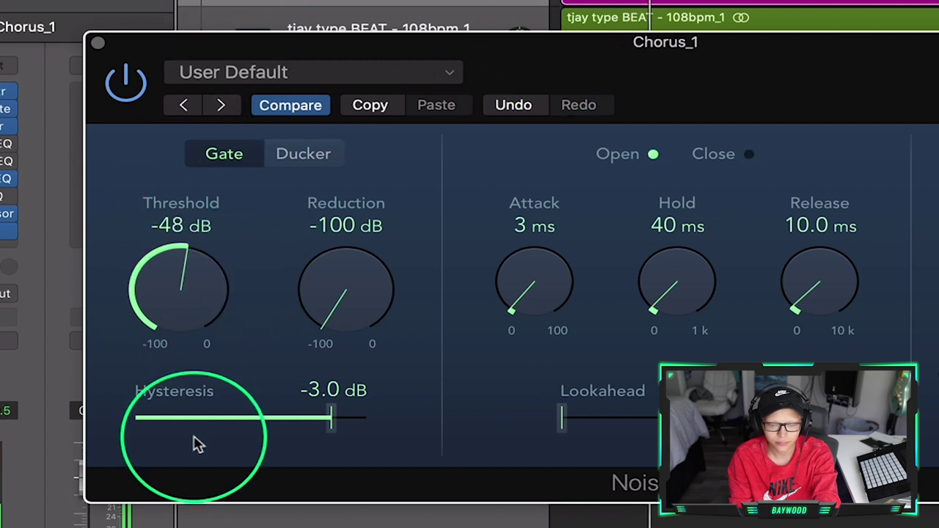
{"action": "left_click_drag", "start_coordinate": [190, 302], "coordinate": [184, 248]}
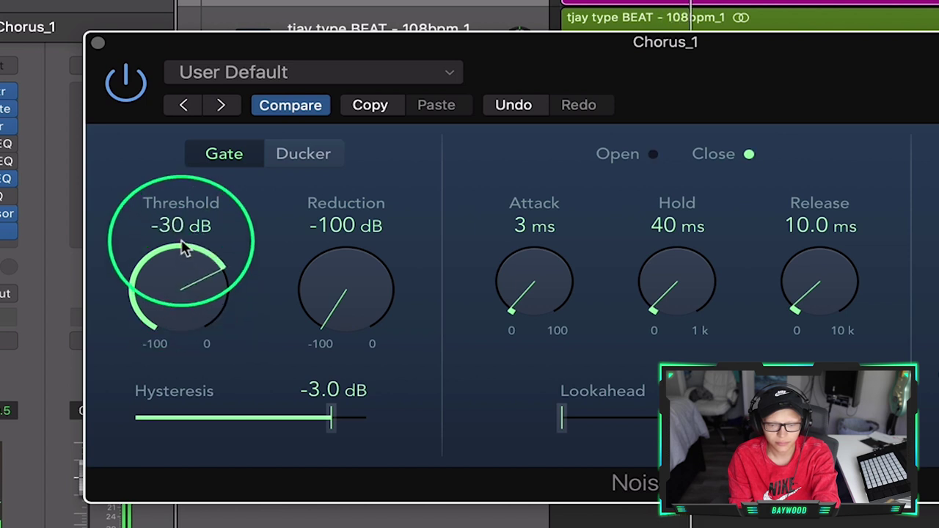
Step: Play Chorus_1 from bar 12, partly soloed, and compare the vocal gaps with the Noise Gate bypassed and active
{"action": "scroll", "coordinate": [758, 2], "scroll_direction": "right", "scroll_amount": 5}
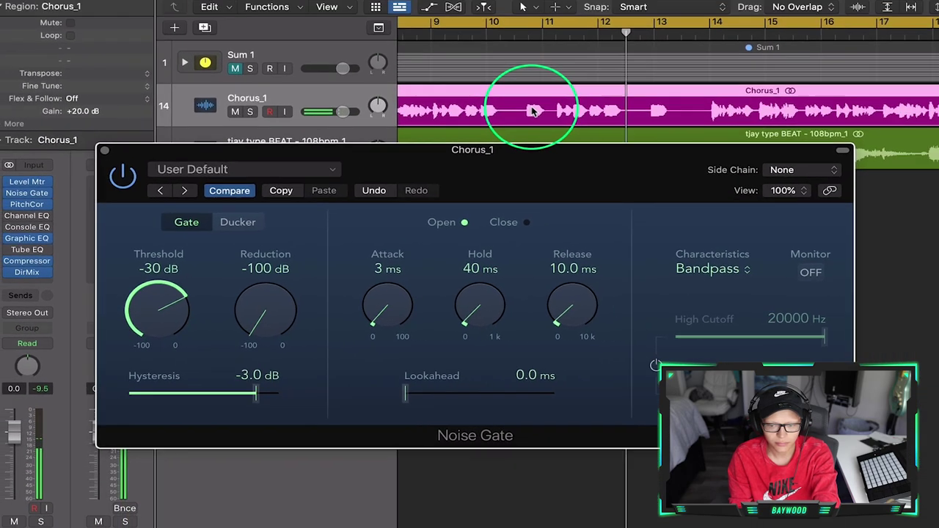
{"action": "key", "text": "space"}
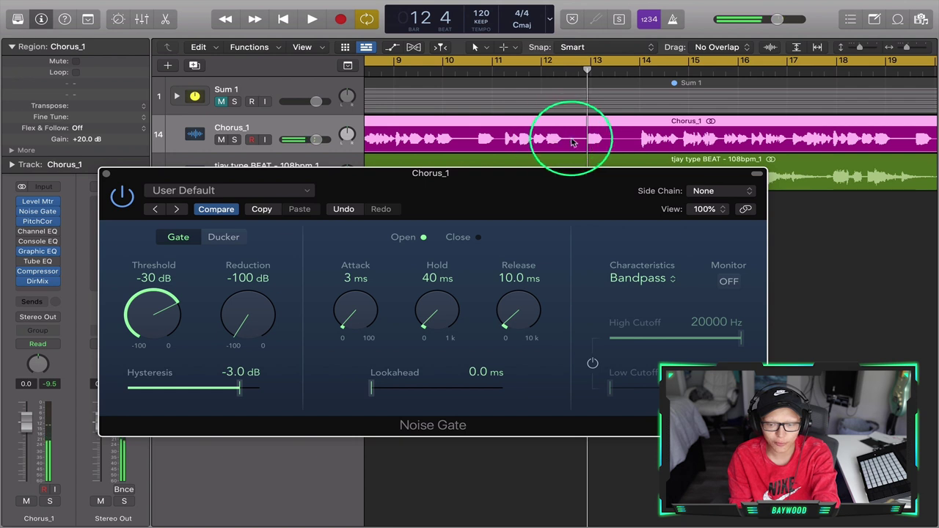
{"action": "left_click", "coordinate": [543, 71]}
{"action": "key", "text": "space"}
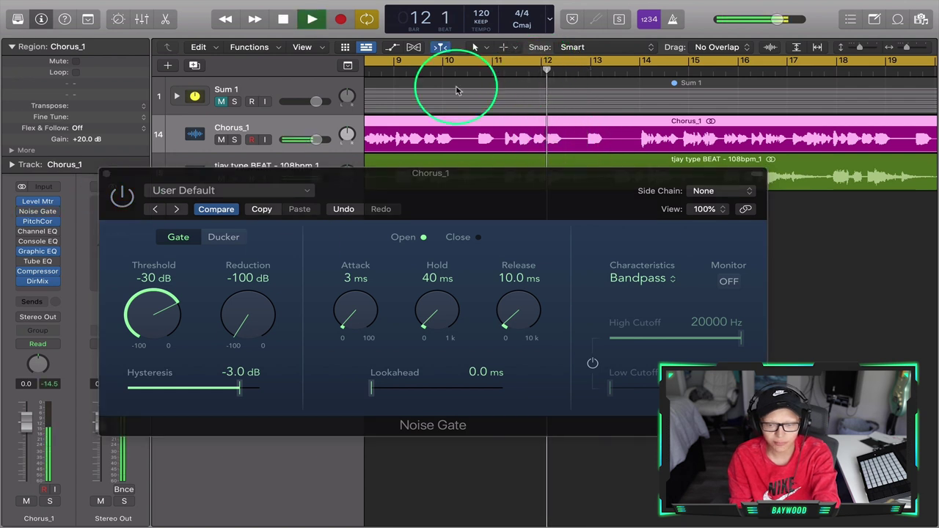
{"action": "left_click", "coordinate": [235, 140]}
{"action": "key", "text": "space"}
{"action": "key", "text": "space"}
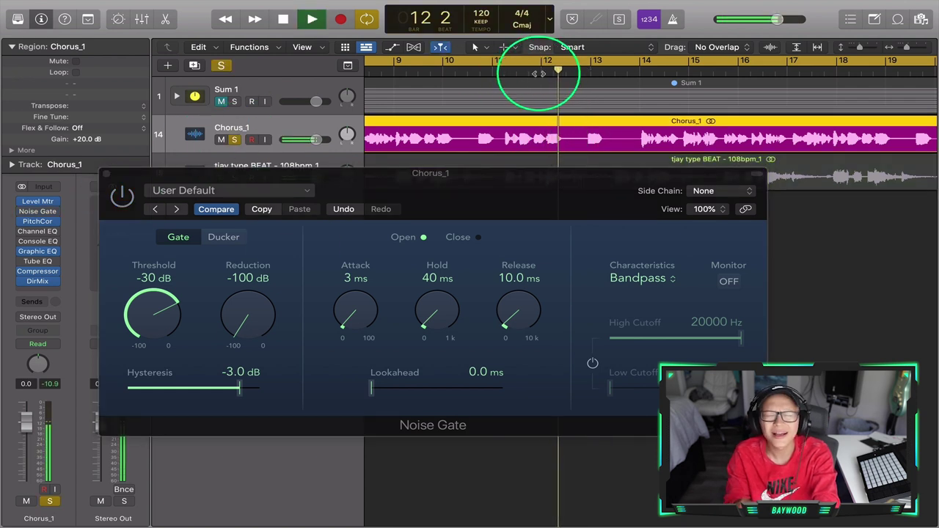
{"action": "key", "text": "space"}
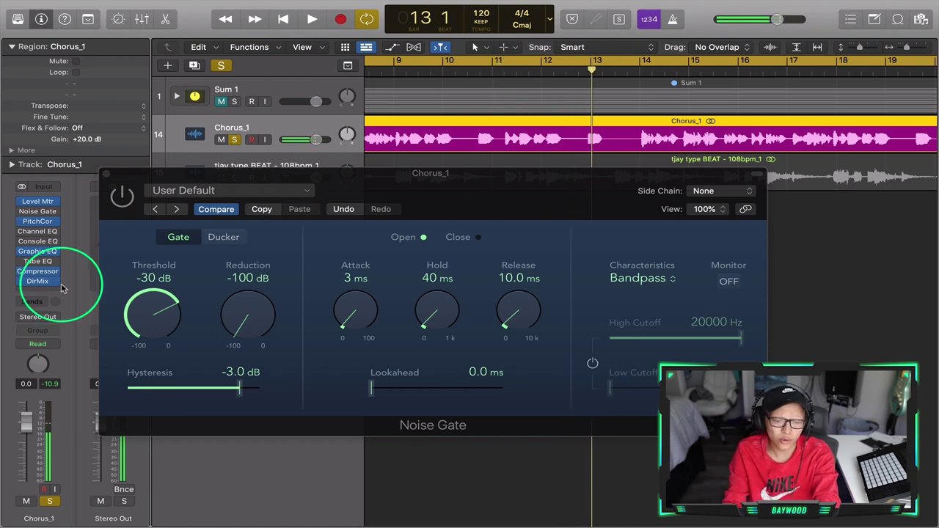
{"action": "left_click", "coordinate": [124, 203]}
{"action": "double_click", "coordinate": [543, 71]}
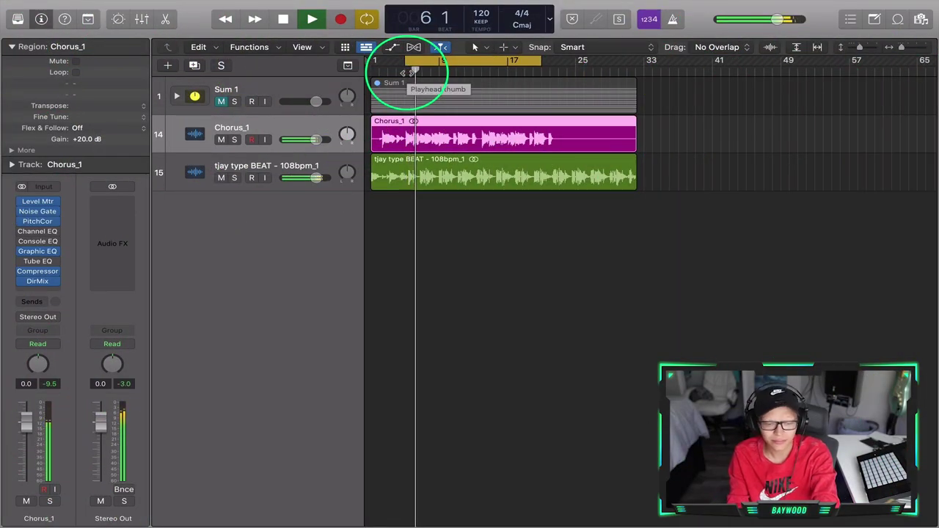
Step: Check the Direction Mixer's effect by toggling it, and set the Noise Gate threshold on Chorus_1 to -40 dB
{"action": "left_click", "coordinate": [49, 281]}
{"action": "left_click", "coordinate": [16, 279]}
{"action": "key", "text": "space"}
{"action": "left_click", "coordinate": [39, 211]}
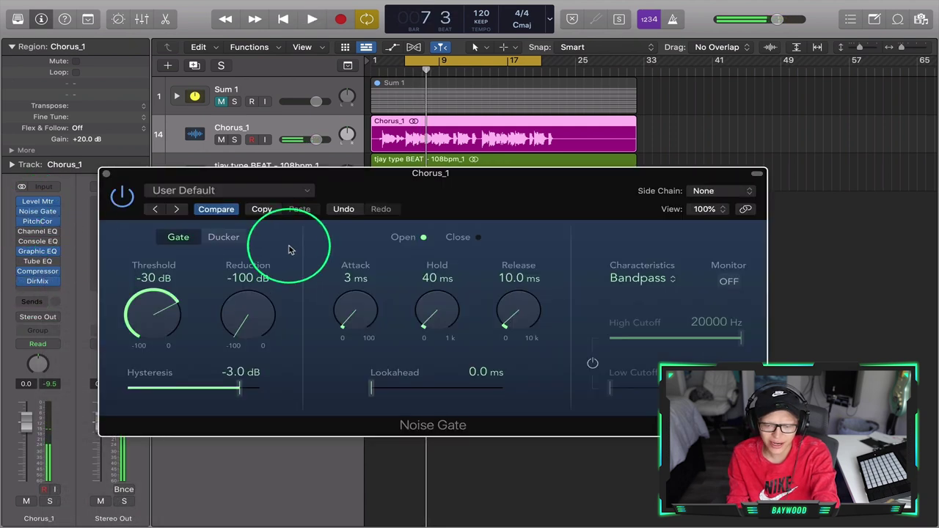
{"action": "left_click_drag", "start_coordinate": [125, 311], "coordinate": [154, 330]}
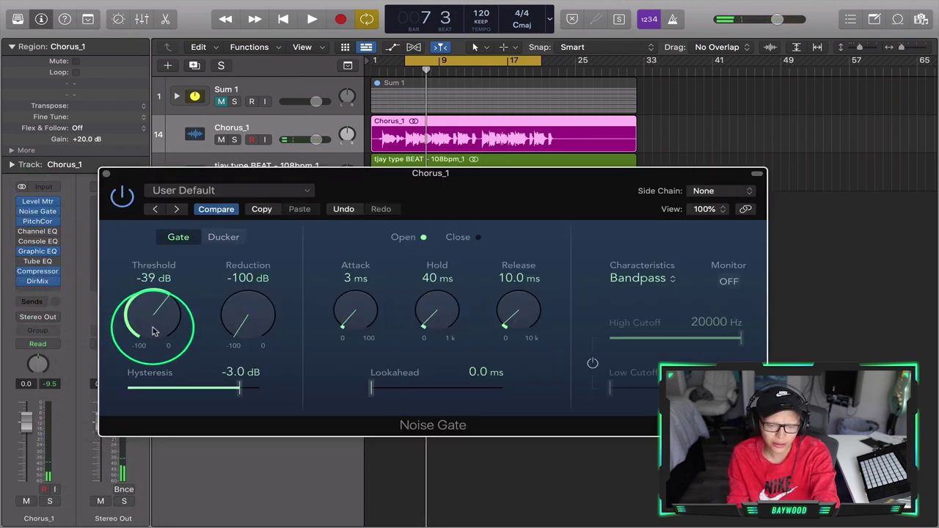
{"action": "left_click_drag", "start_coordinate": [154, 332], "coordinate": [155, 334]}
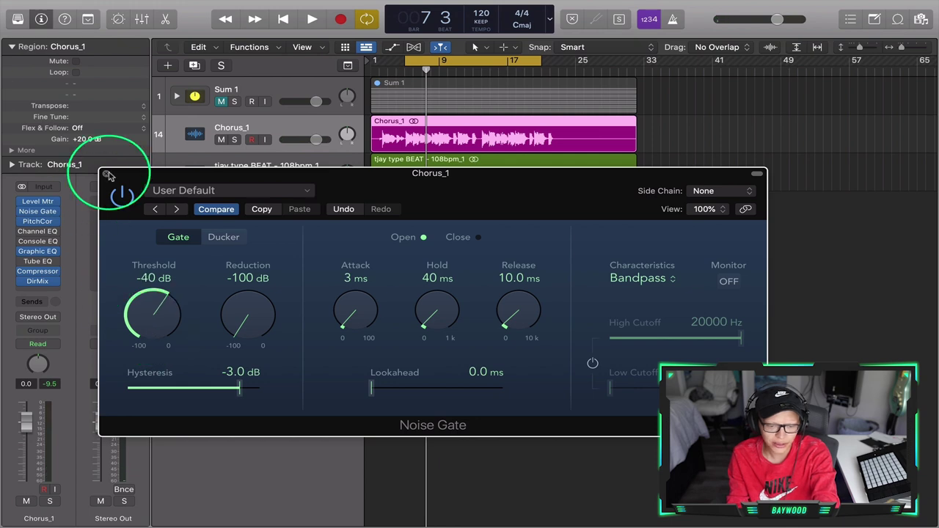
Step: Replace the Noise Gate window with the Chorus_1 Compressor, position it with all controls in view, and play from bar 5
{"action": "left_click", "coordinate": [106, 174]}
{"action": "left_click", "coordinate": [37, 271]}
{"action": "left_click_drag", "start_coordinate": [606, 164], "coordinate": [396, 122]}
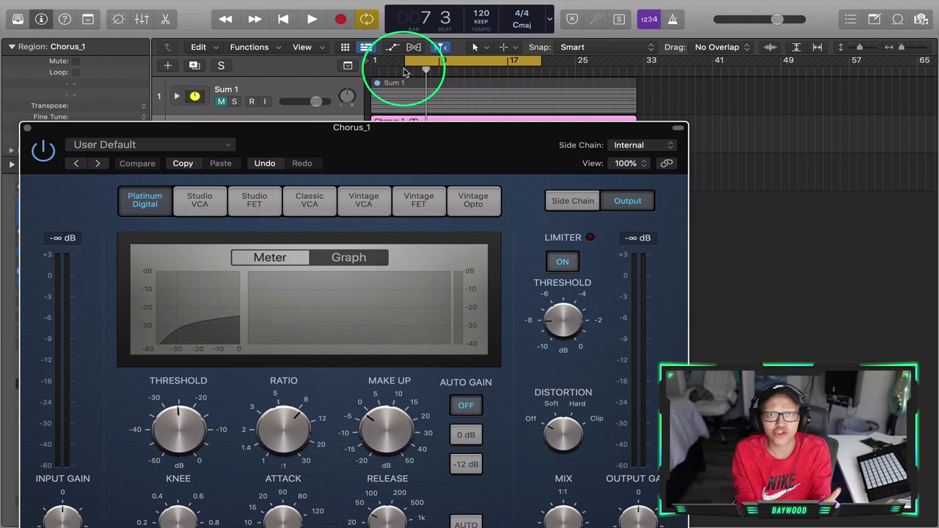
{"action": "left_click_drag", "start_coordinate": [417, 157], "coordinate": [541, 169]}
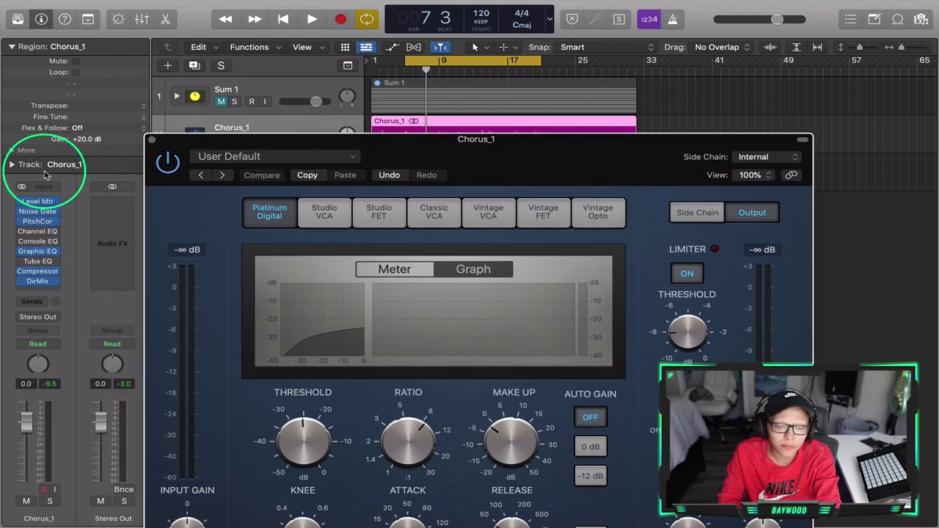
{"action": "left_click_drag", "start_coordinate": [494, 166], "coordinate": [470, 64]}
{"action": "left_click", "coordinate": [406, 70]}
{"action": "key", "text": "space"}
Step: Set the compressor's make-up gain to -2.0 dB, its attack to 47 ms and its ratio to 6.1:1 during playback
{"action": "left_click_drag", "start_coordinate": [439, 321], "coordinate": [443, 334]}
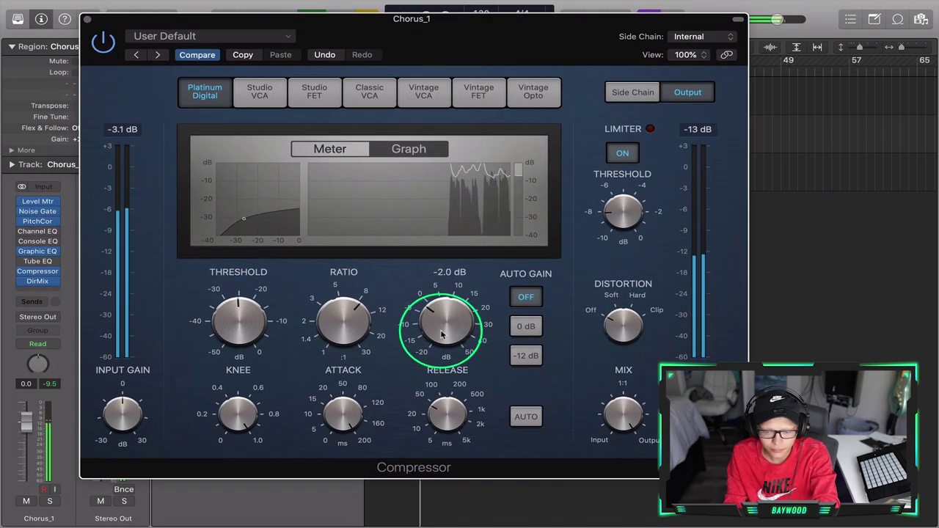
{"action": "left_click_drag", "start_coordinate": [345, 415], "coordinate": [348, 367]}
{"action": "left_click_drag", "start_coordinate": [342, 418], "coordinate": [345, 423]}
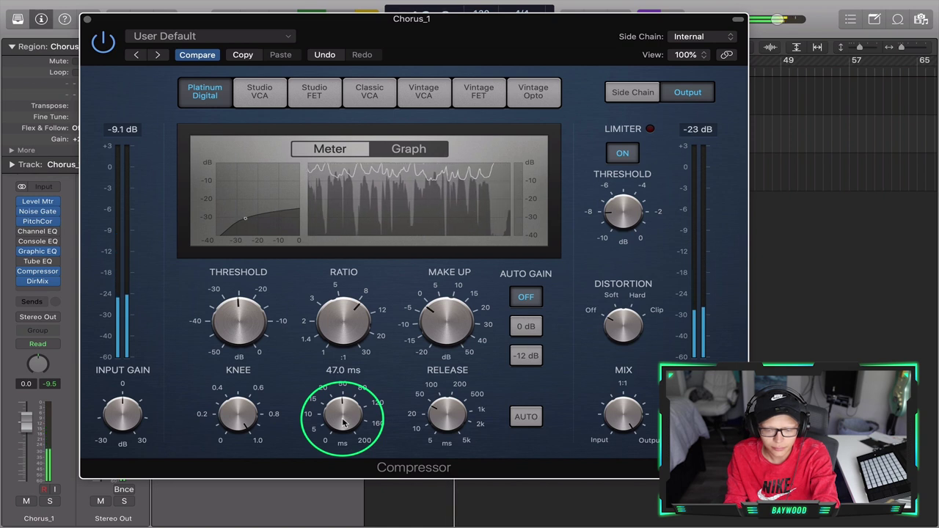
{"action": "left_click", "coordinate": [461, 326]}
{"action": "mouse_move", "coordinate": [337, 323]}
{"action": "left_mouse_down"}
{"action": "mouse_move", "coordinate": [338, 314]}
{"action": "mouse_move", "coordinate": [344, 351]}
{"action": "mouse_move", "coordinate": [334, 332]}
{"action": "mouse_move", "coordinate": [343, 326]}
{"action": "left_mouse_up"}
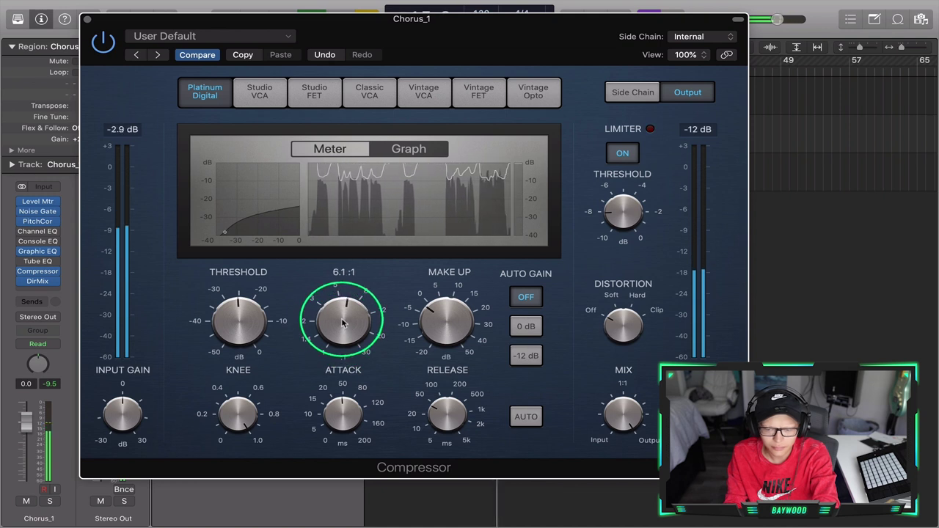